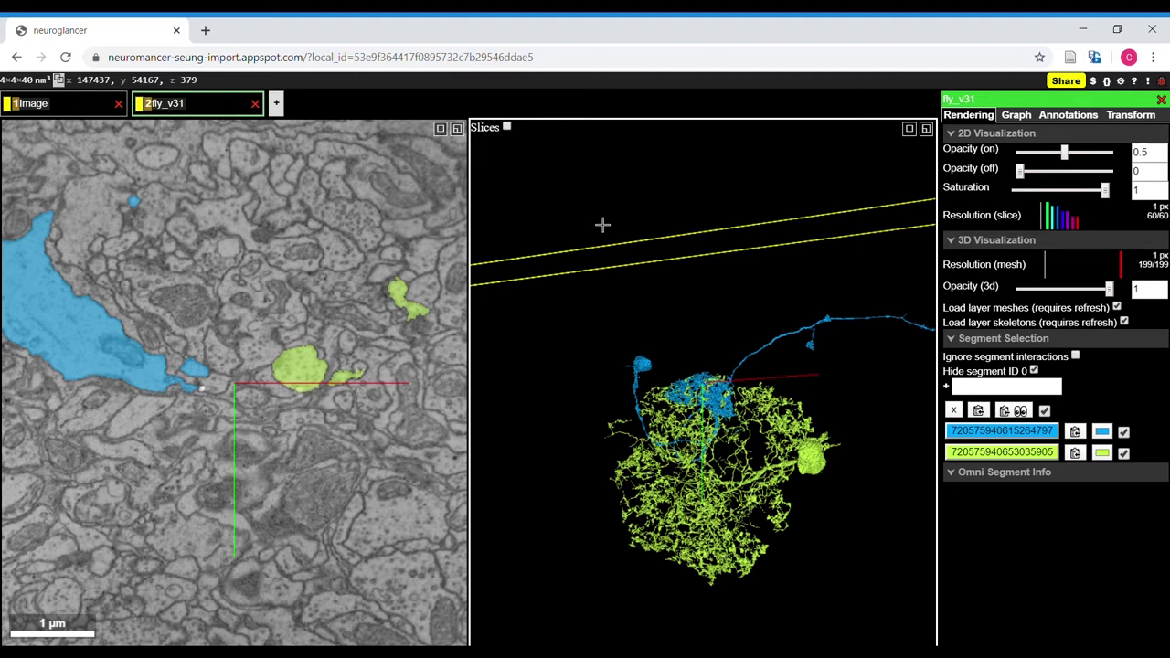
- Cycle the full-screen 3D and four-panel layouts, back to slice-plus-3D, then rotate the neuron meshes slightly
{"action": "key", "text": "space"}
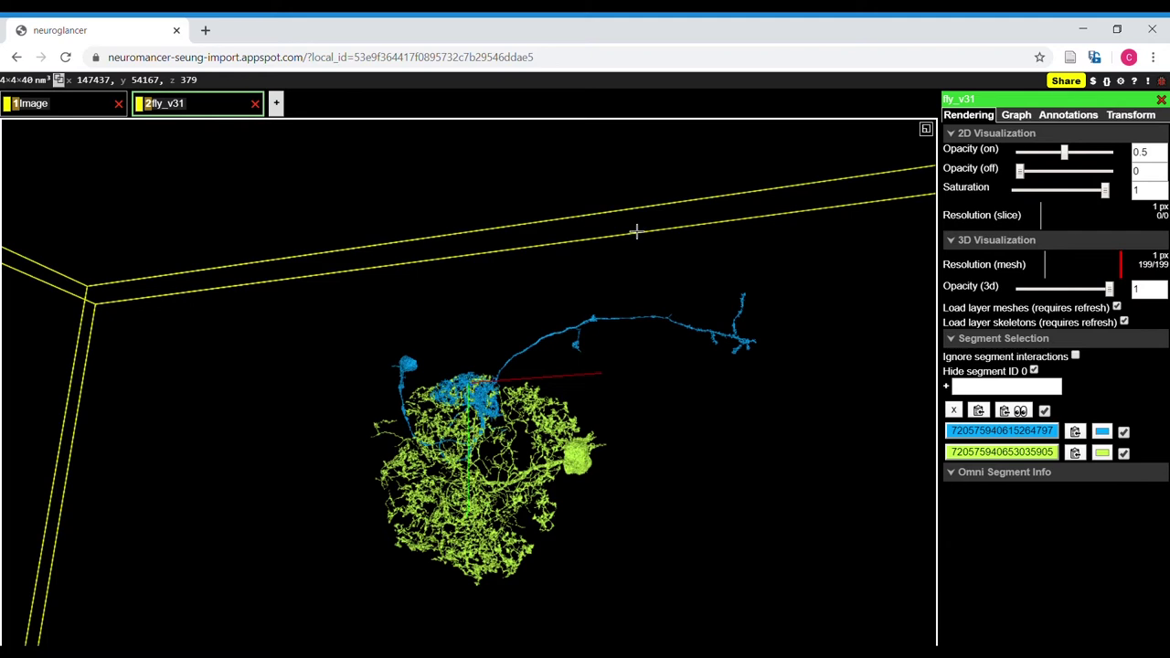
{"action": "left_click", "coordinate": [926, 129]}
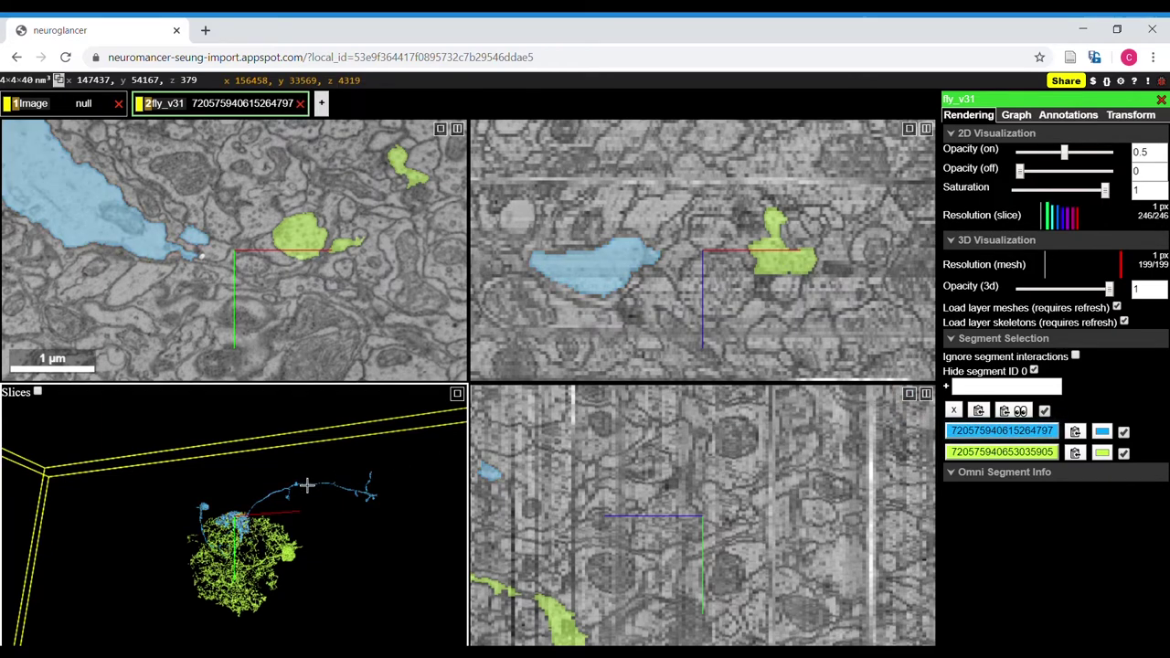
{"action": "left_click", "coordinate": [457, 129]}
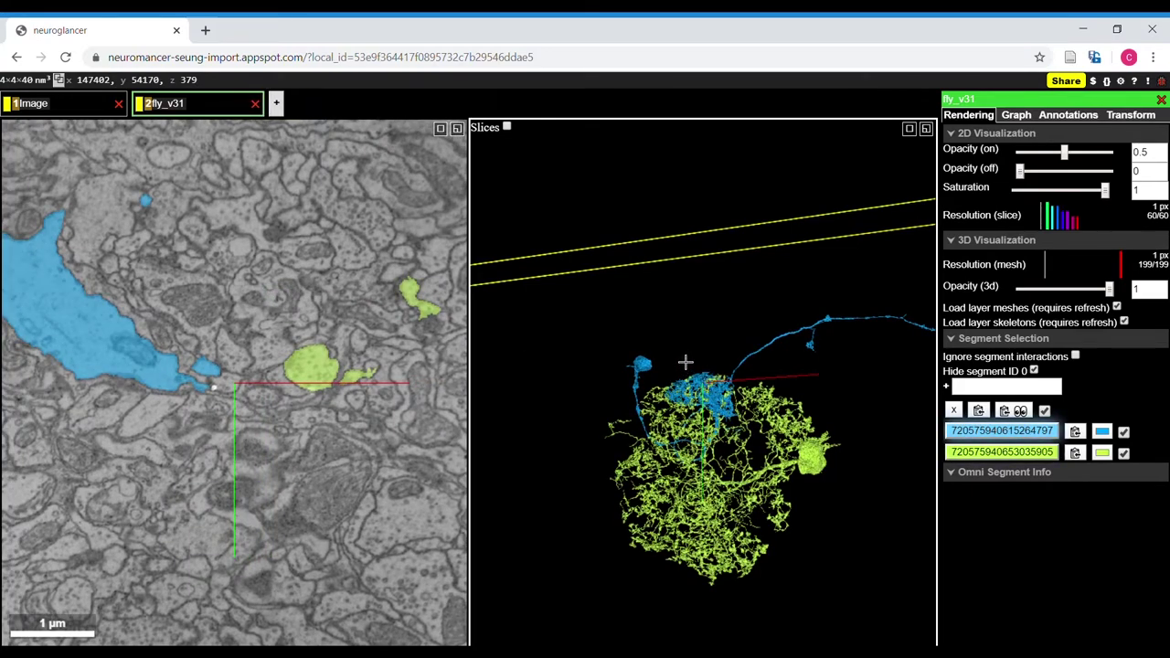
{"action": "mouse_move", "coordinate": [687, 359]}
{"action": "left_mouse_down"}
{"action": "mouse_move", "coordinate": [723, 366]}
{"action": "mouse_move", "coordinate": [653, 348]}
{"action": "mouse_move", "coordinate": [743, 362]}
{"action": "mouse_move", "coordinate": [706, 364]}
{"action": "left_mouse_up"}
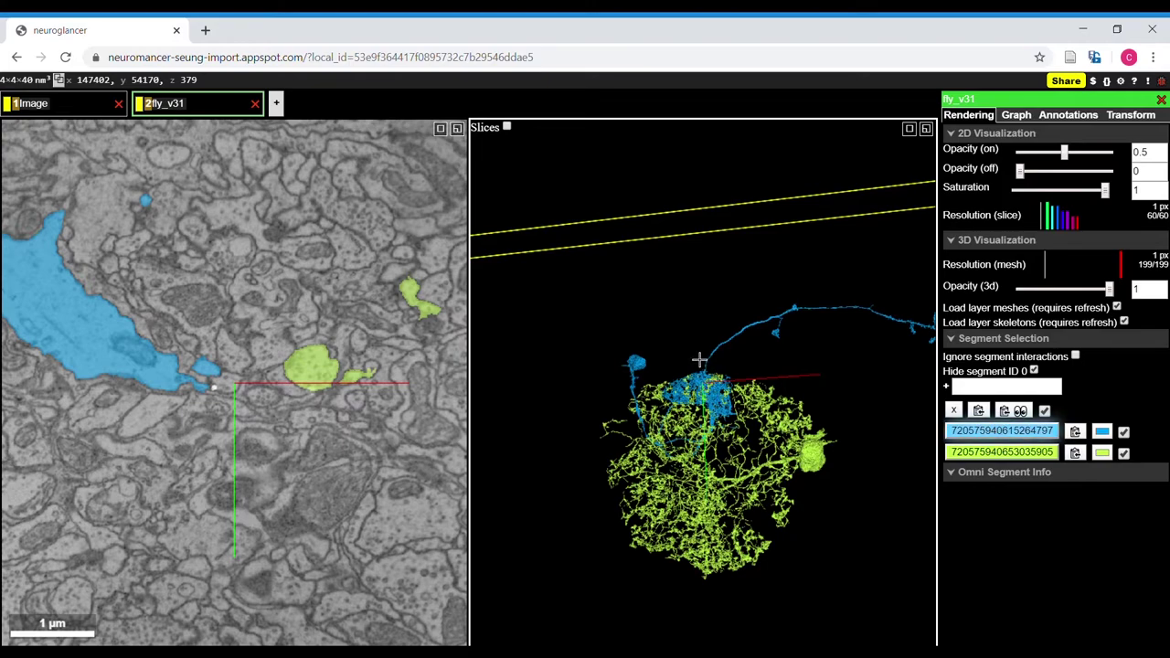
- Recentre the view on several points of the neuron in the 3D panel
{"action": "left_click", "coordinate": [698, 359], "text": "ctrl"}
{"action": "right_click", "coordinate": [724, 370]}
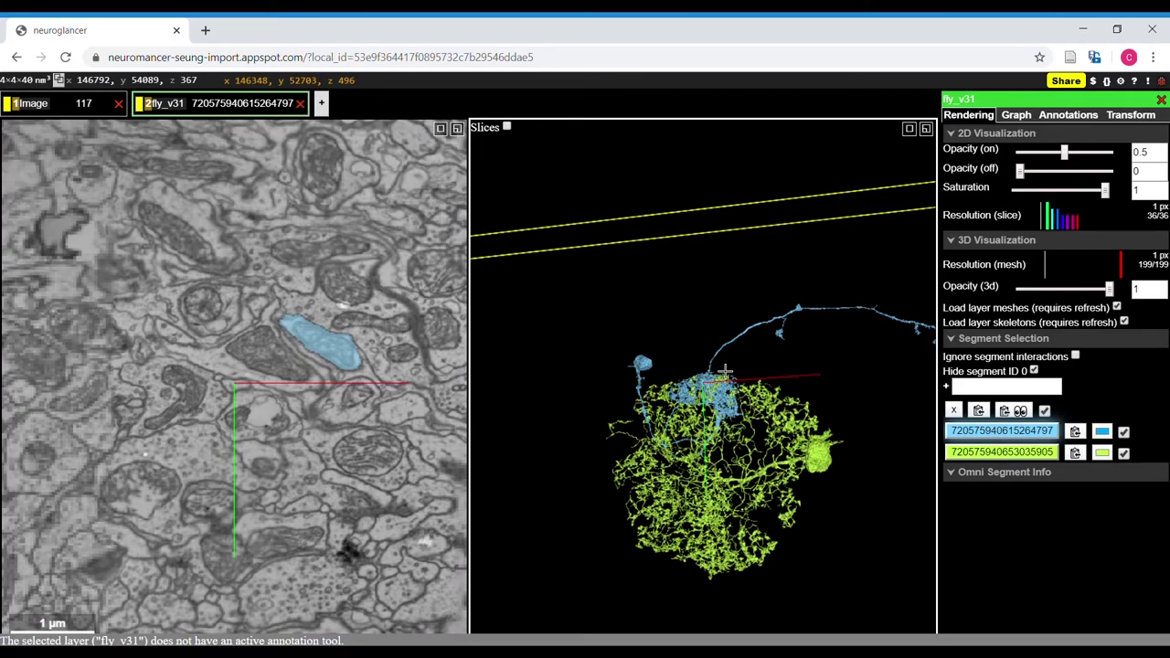
{"action": "right_click", "coordinate": [722, 368]}
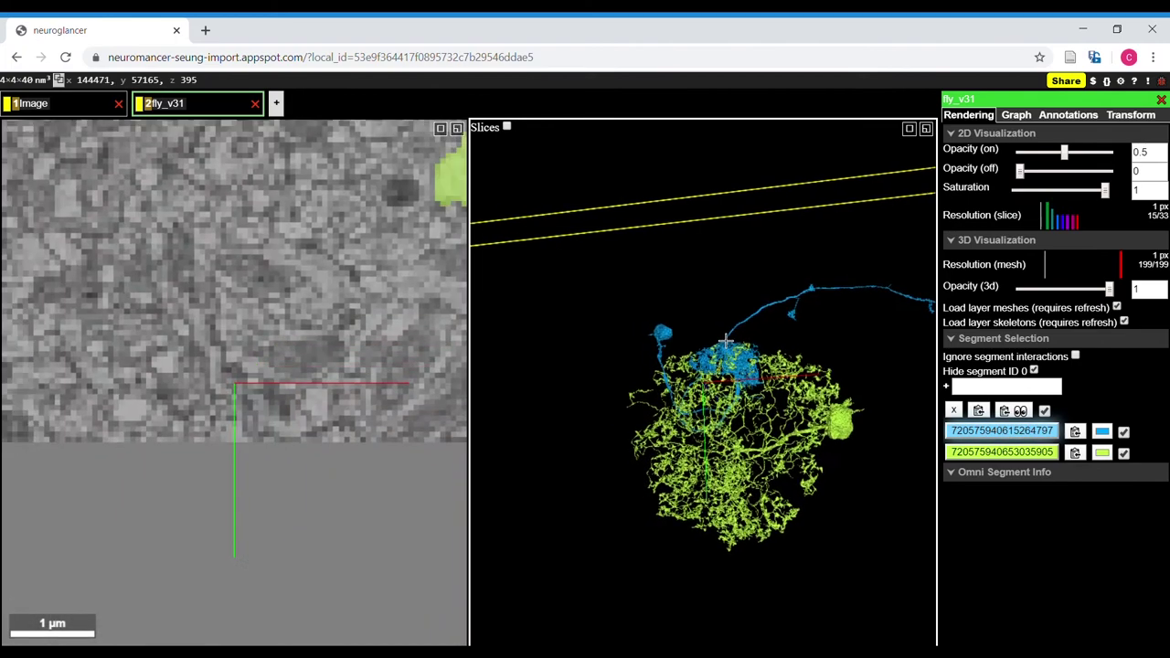
{"action": "right_click", "coordinate": [712, 360]}
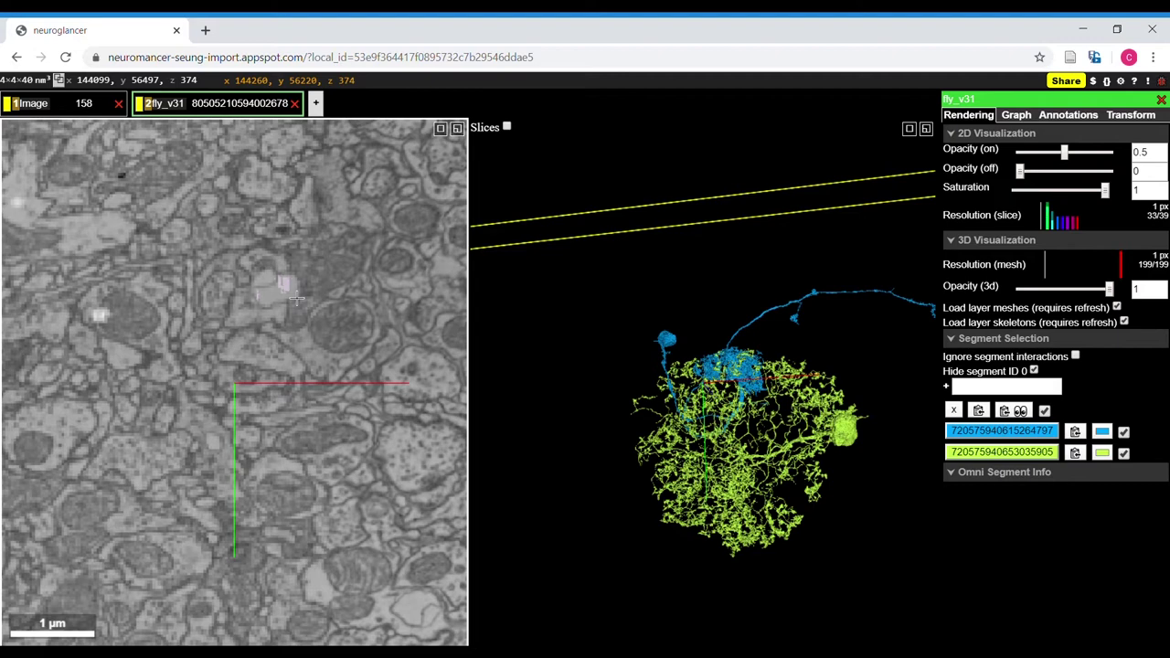
- Step through sections to around z 366 and tilt the EM slice into an oblique cut
{"action": "scroll", "coordinate": [297, 297], "scroll_direction": "up", "scroll_amount": 1}
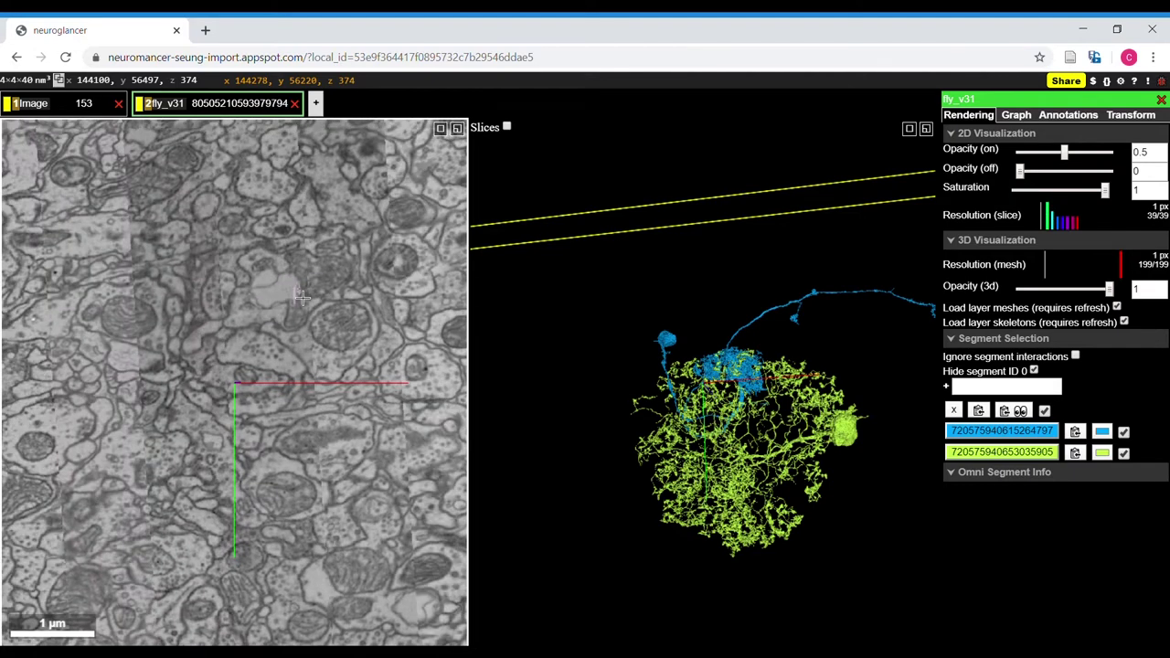
{"action": "scroll", "coordinate": [307, 297], "scroll_direction": "down", "scroll_amount": 1}
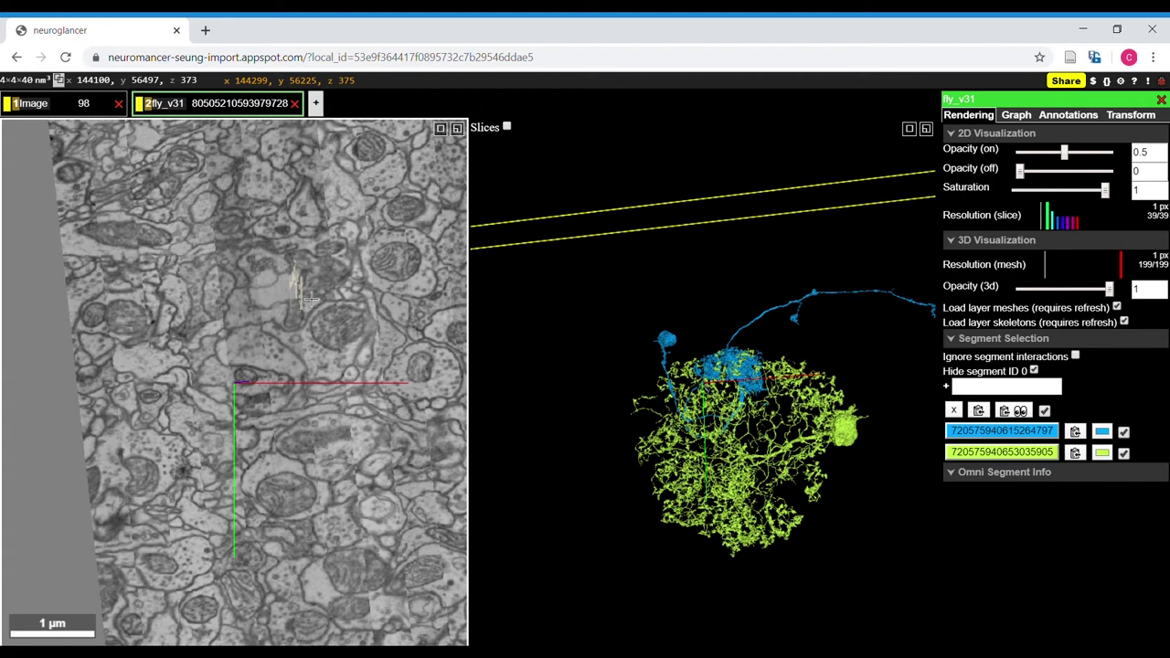
{"action": "scroll", "coordinate": [311, 297], "scroll_direction": "up", "scroll_amount": 3}
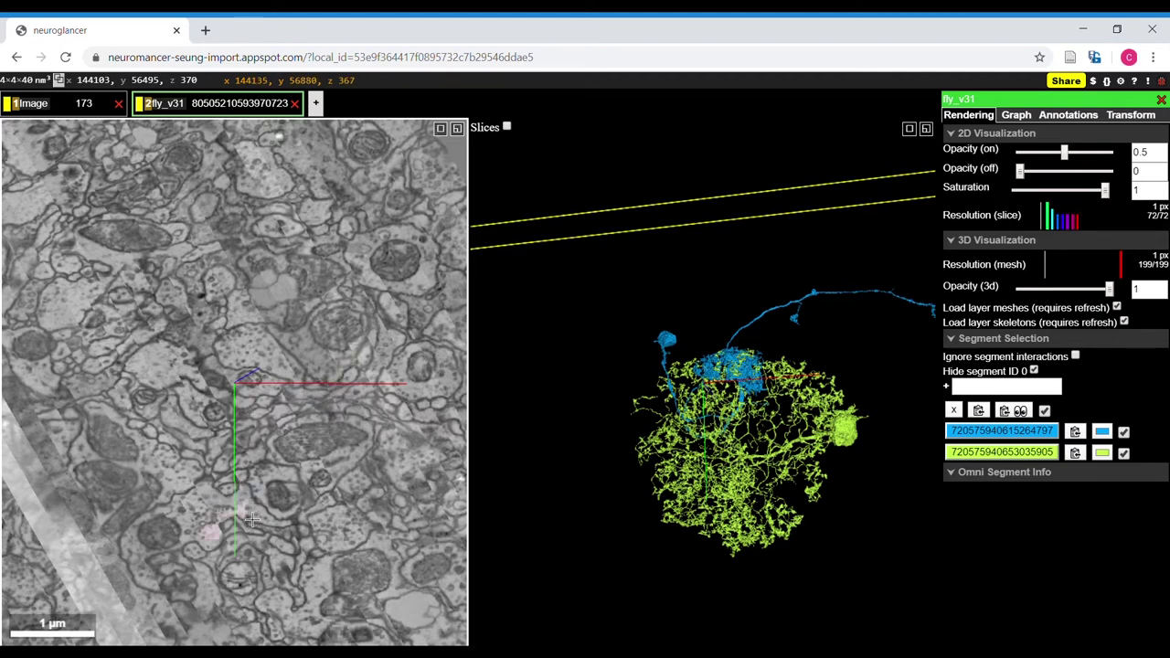
{"action": "left_click_drag", "start_coordinate": [315, 403], "coordinate": [476, 430], "text": "shift"}
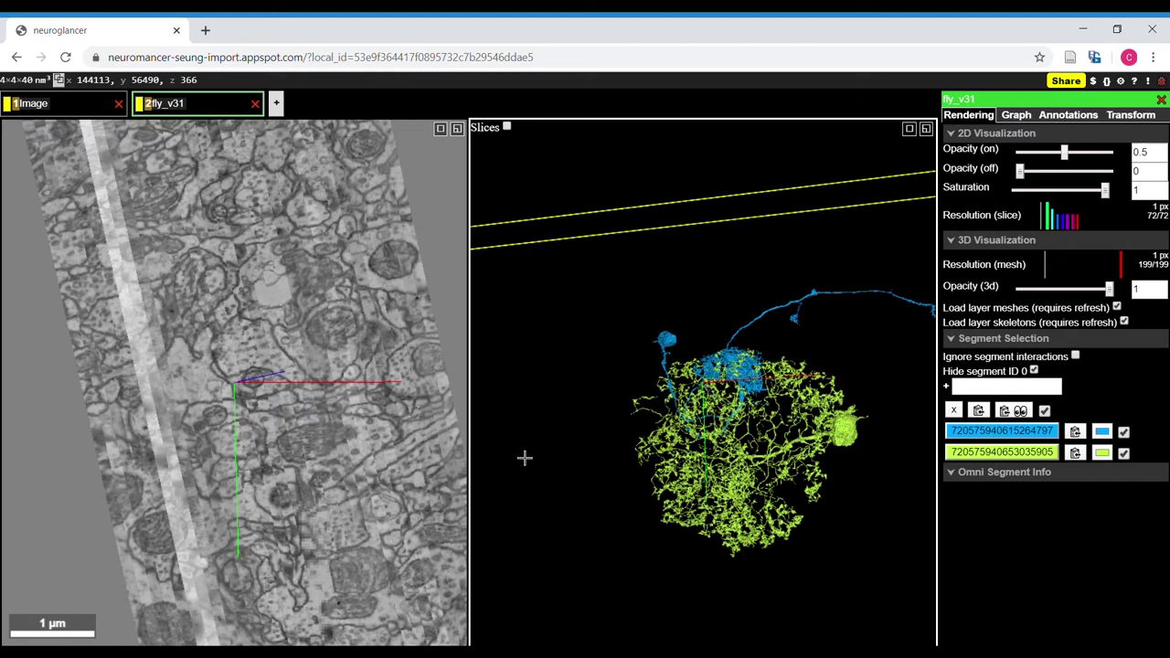
- Snap to axis-aligned orientation, zoom out to the yellow bounding box, and rotate it around the meshes
{"action": "key", "text": "z"}
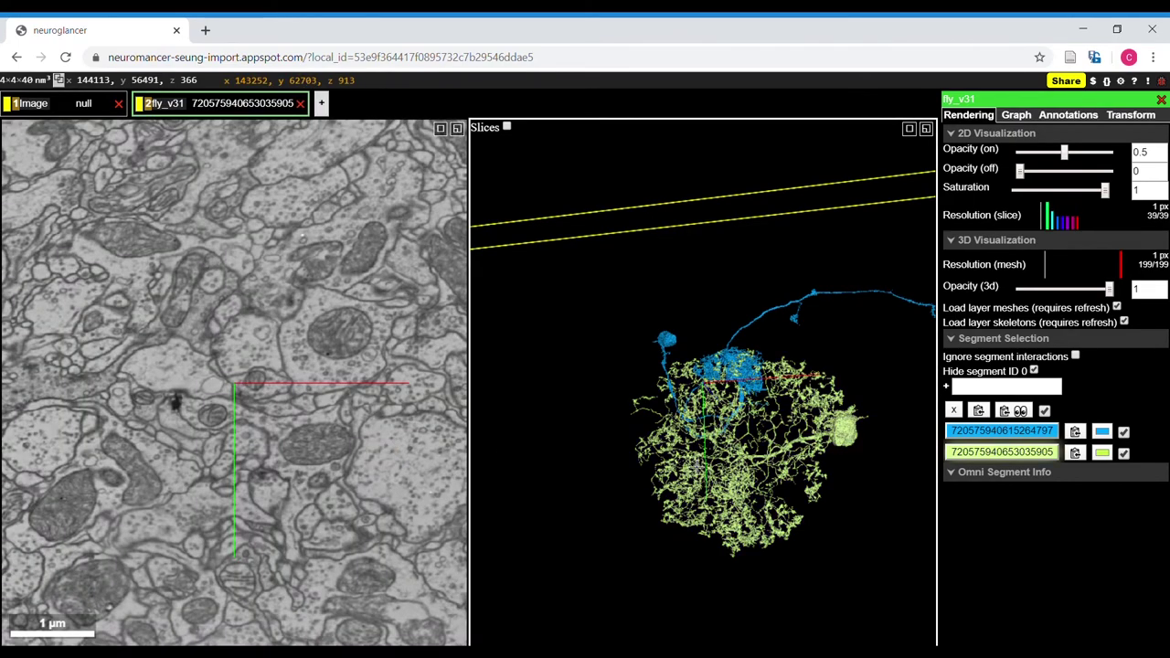
{"action": "left_click_drag", "start_coordinate": [693, 469], "coordinate": [636, 410]}
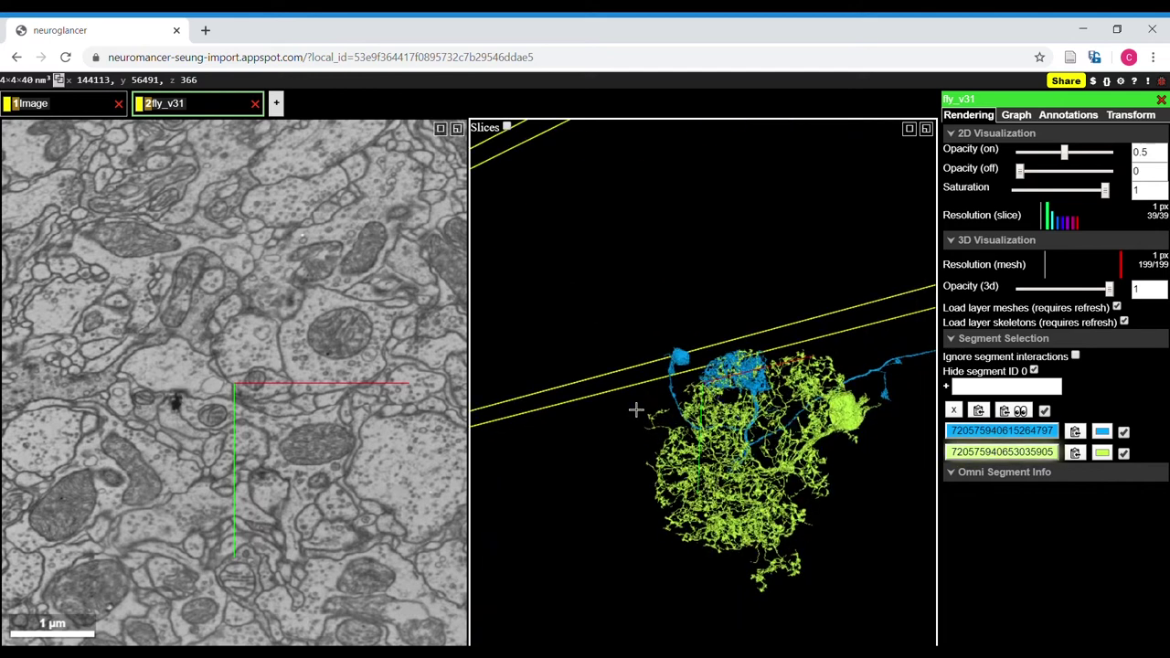
{"action": "key", "text": "z"}
{"action": "scroll", "coordinate": [724, 404], "scroll_direction": "down", "scroll_amount": 5}
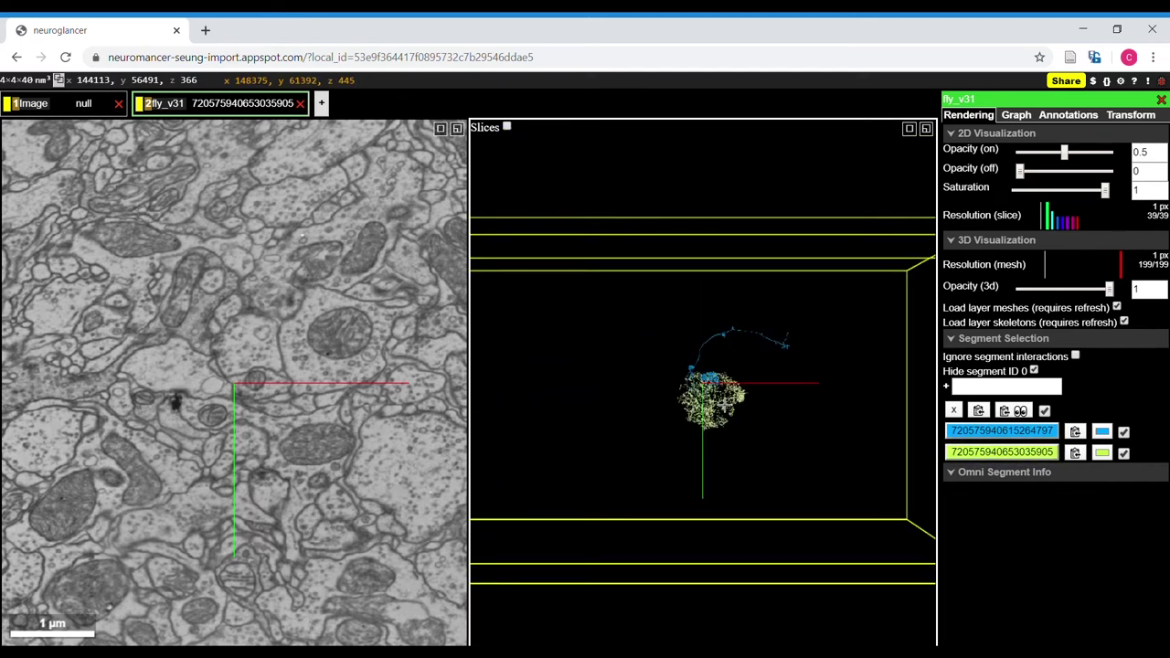
{"action": "left_click_drag", "start_coordinate": [737, 494], "coordinate": [745, 402]}
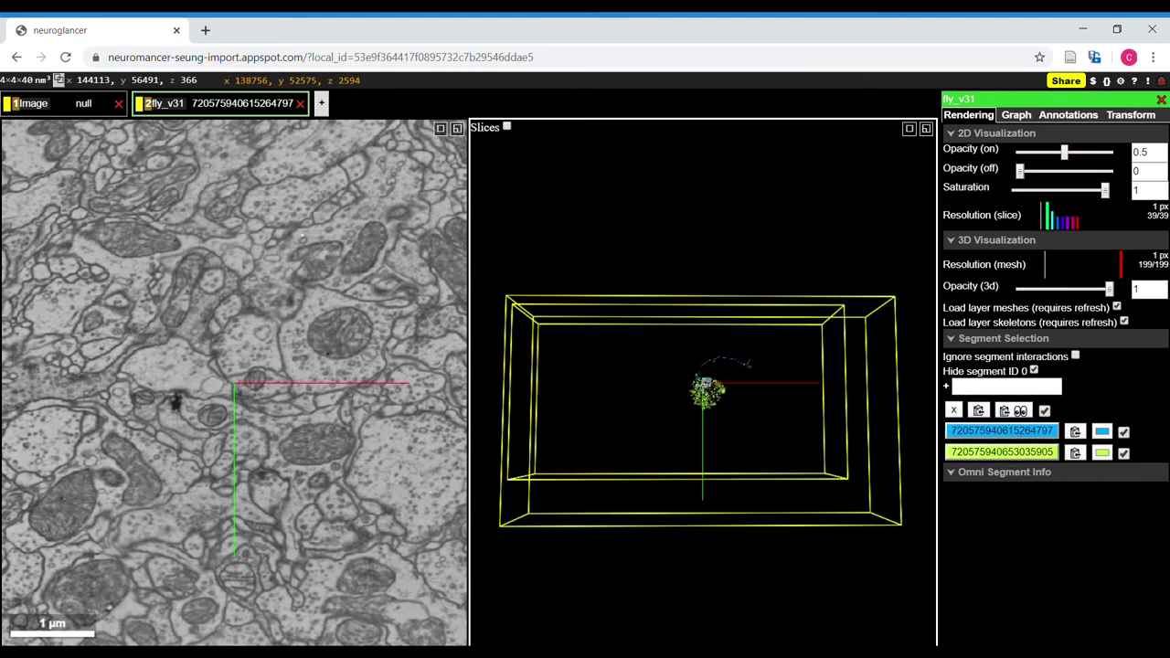
{"action": "left_click_drag", "start_coordinate": [716, 502], "coordinate": [709, 388]}
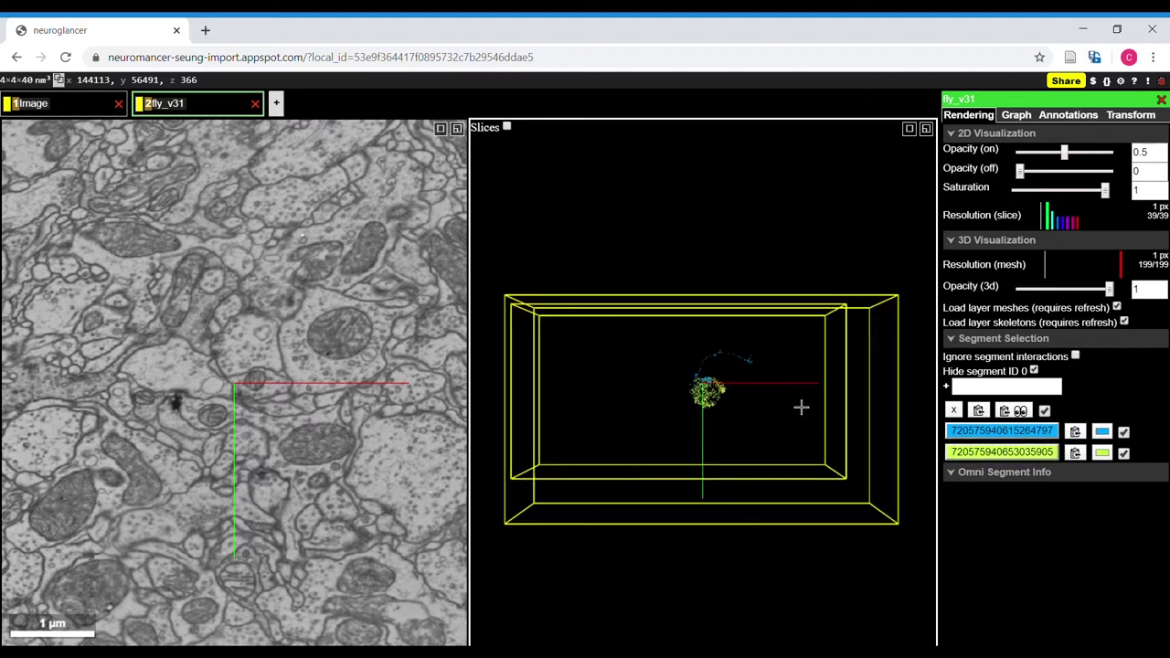
{"action": "left_click_drag", "start_coordinate": [802, 408], "coordinate": [749, 428]}
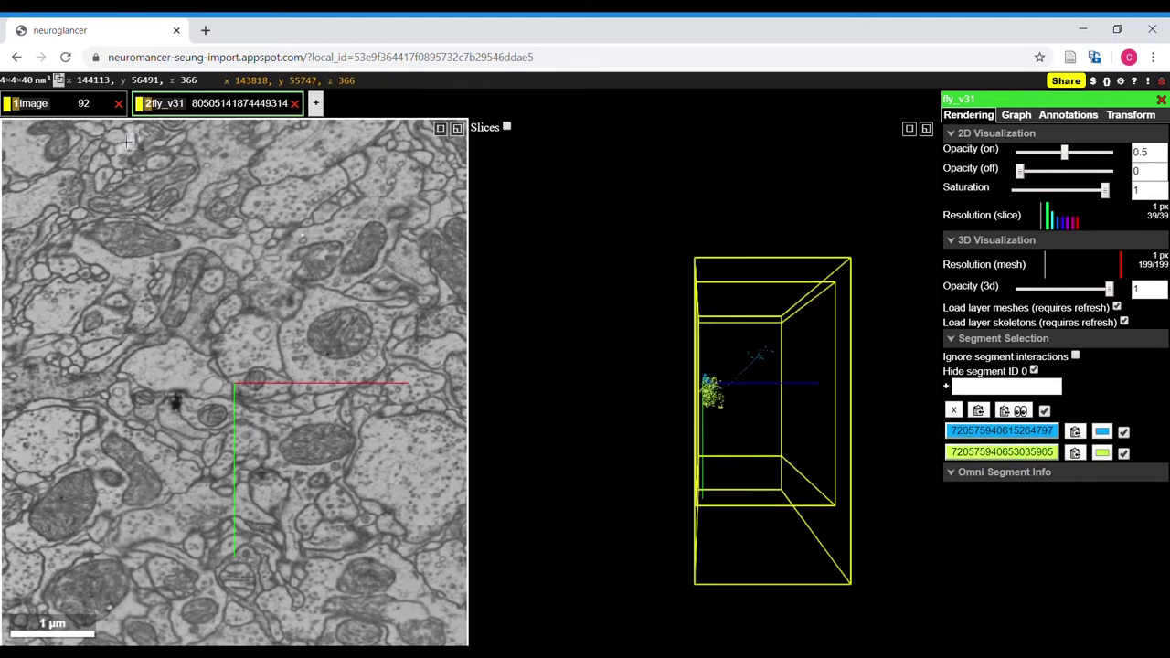
{"action": "left_click", "coordinate": [35, 104]}
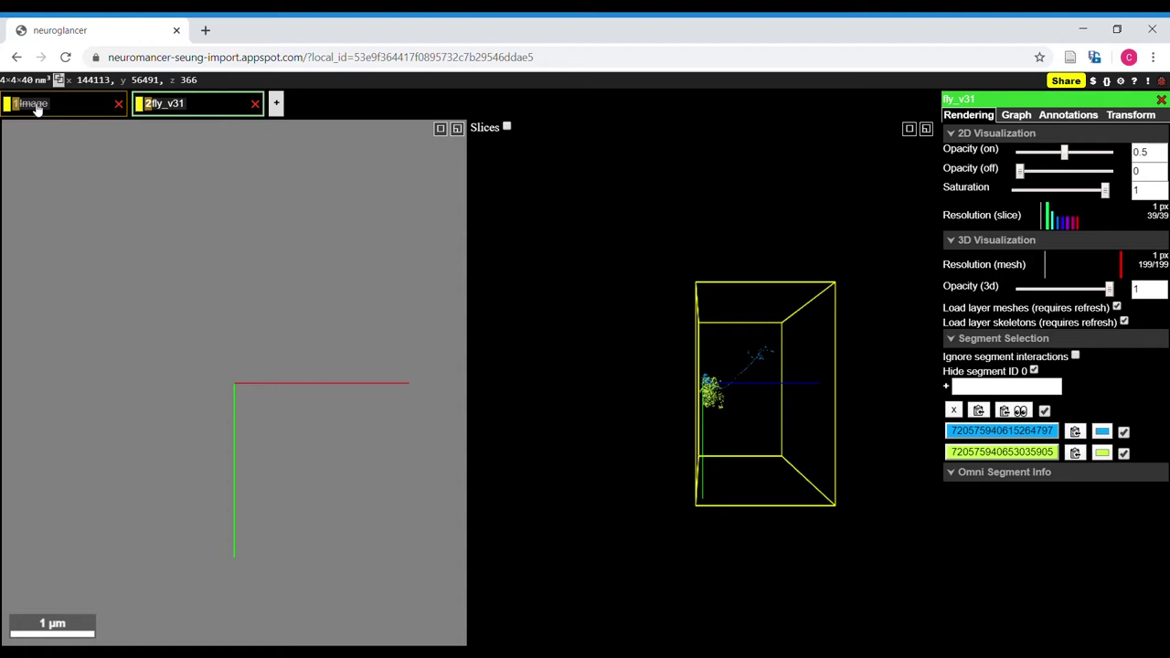
{"action": "left_click", "coordinate": [35, 104]}
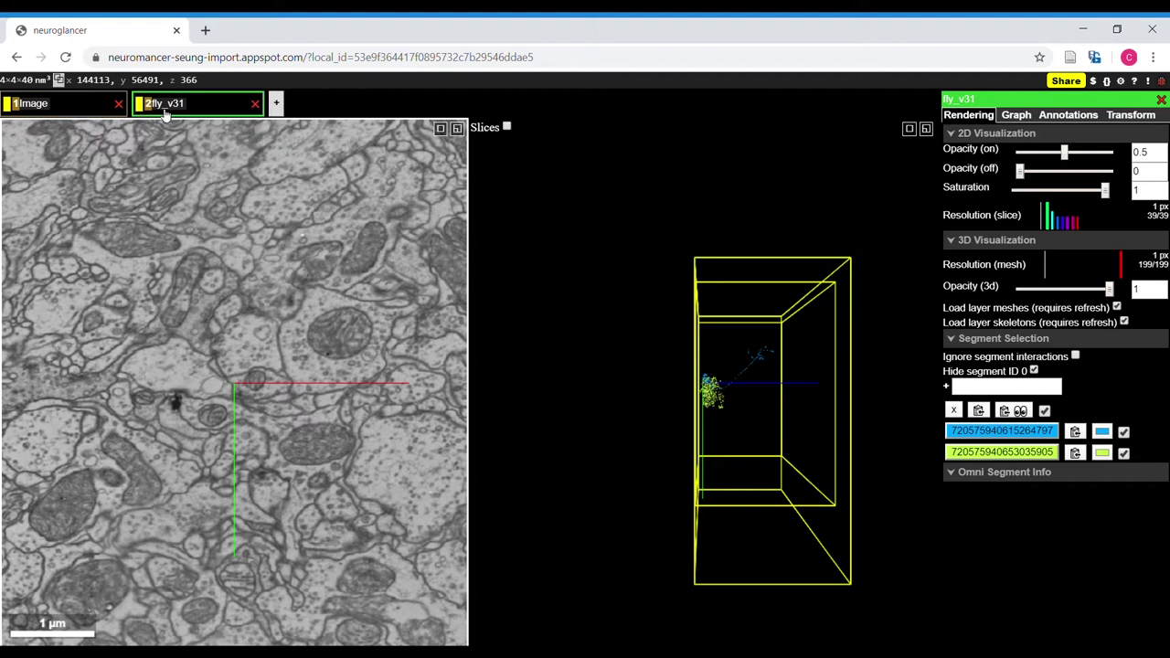
{"action": "left_click", "coordinate": [152, 106]}
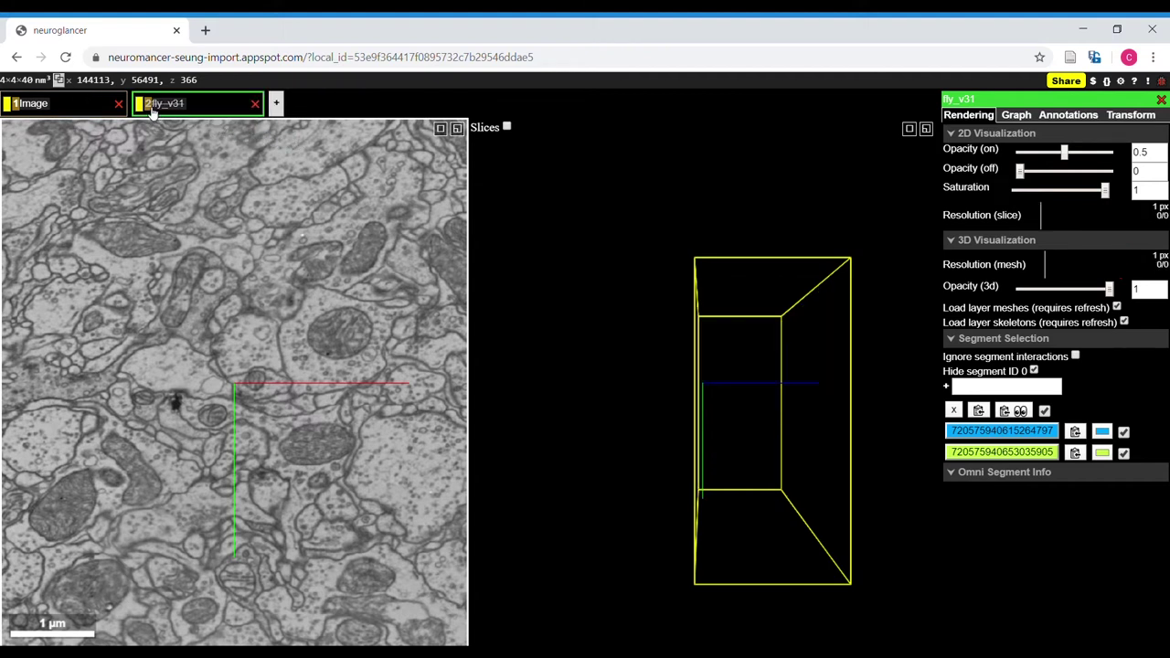
{"action": "left_click", "coordinate": [153, 106]}
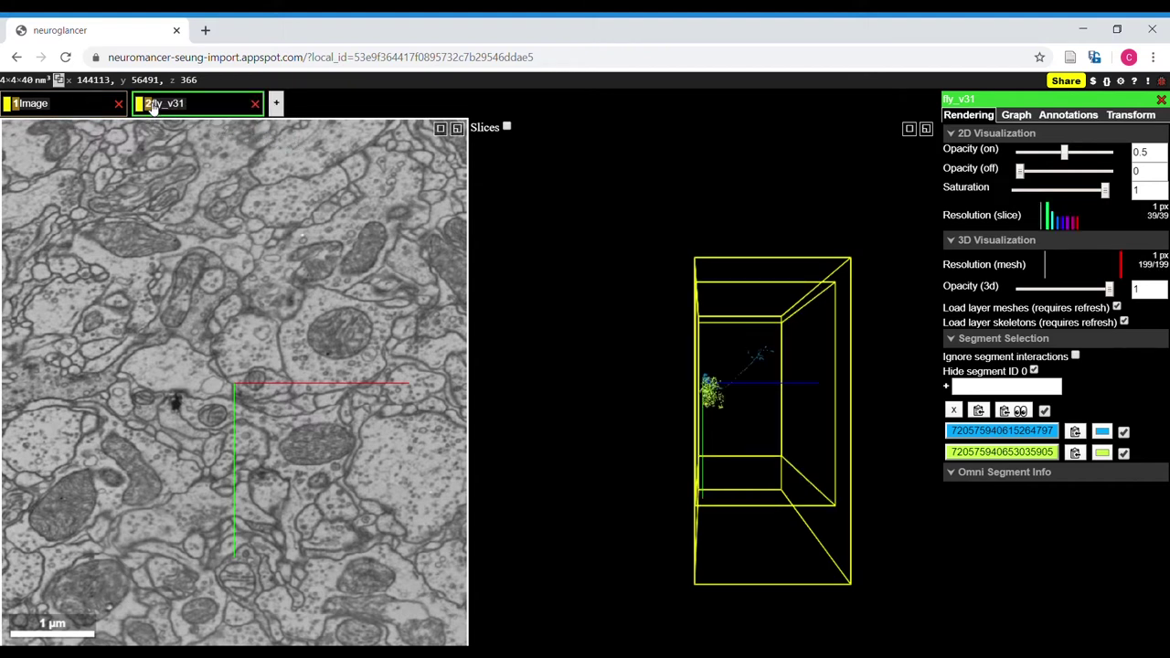
{"action": "left_click", "coordinate": [255, 104]}
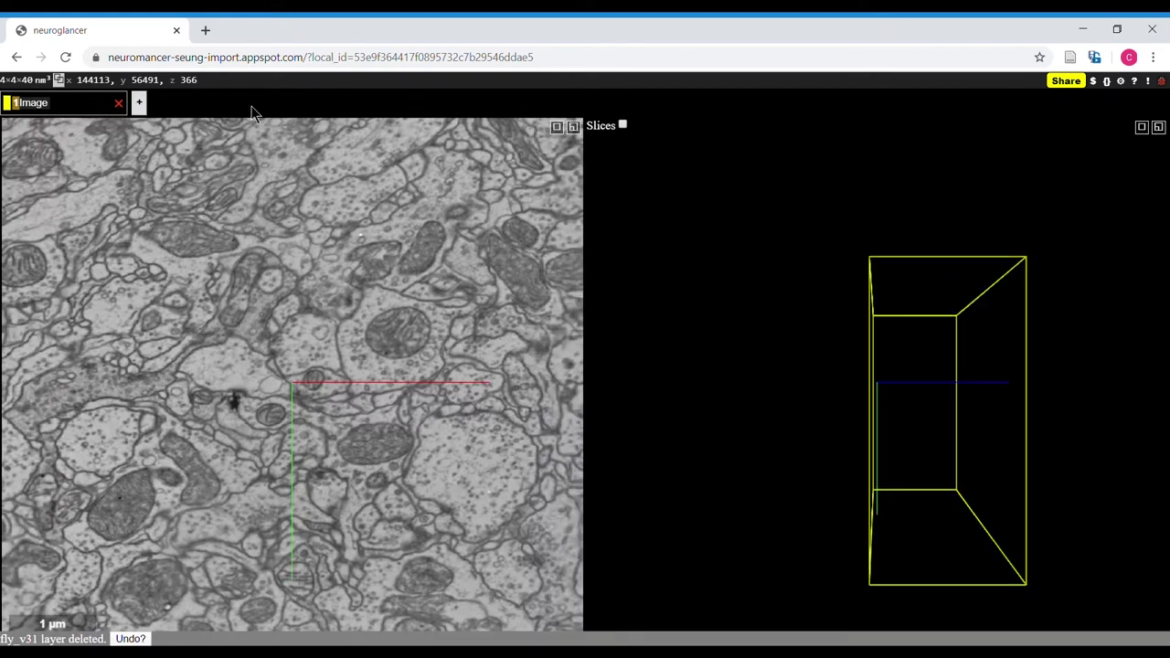
{"action": "left_click", "coordinate": [130, 639]}
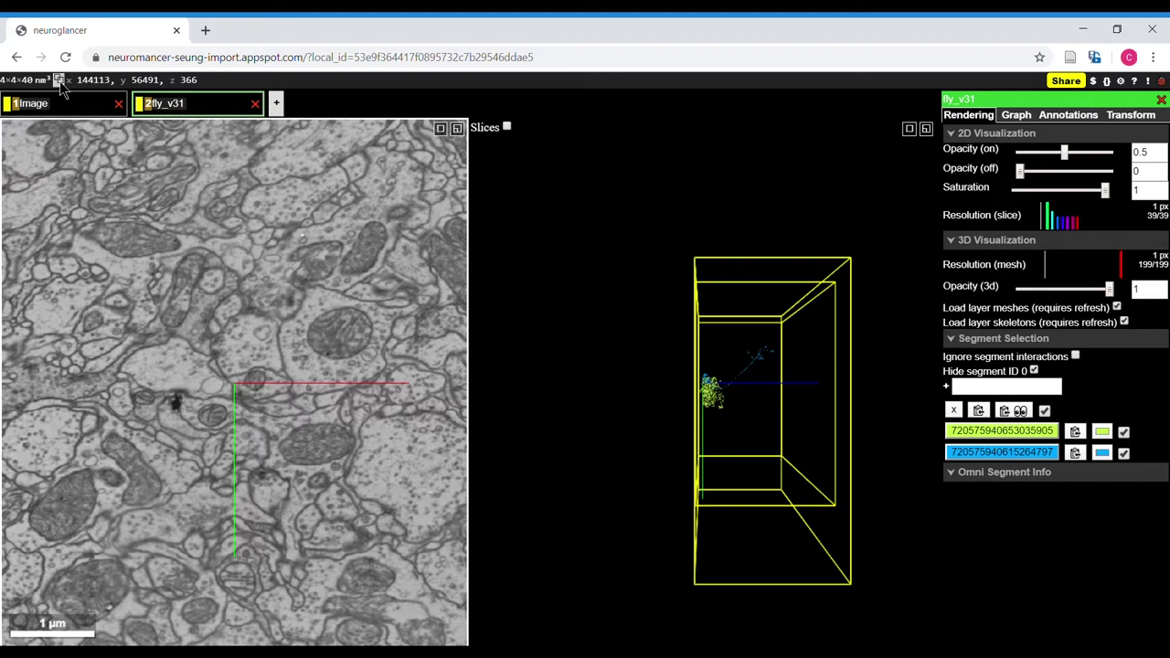
- Recentre on the blue neuron at x 142075, y 48064, z 3129 in both 3D and slice
{"action": "triple_click", "coordinate": [102, 89]}
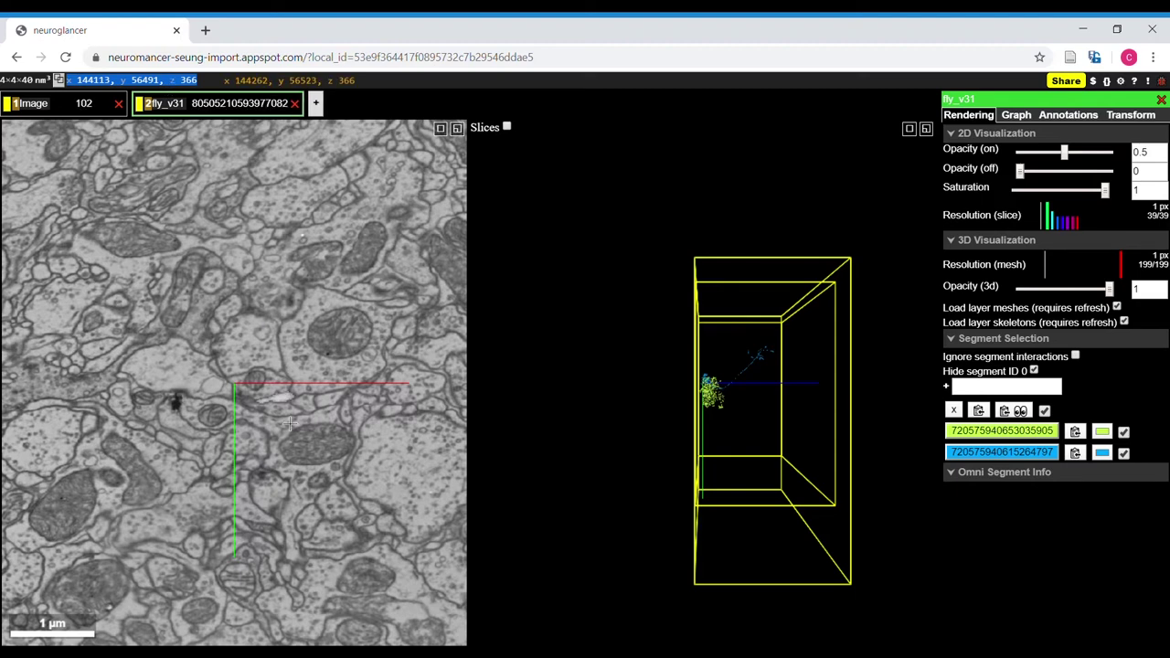
{"action": "scroll", "coordinate": [711, 413], "scroll_direction": "up", "scroll_amount": 6}
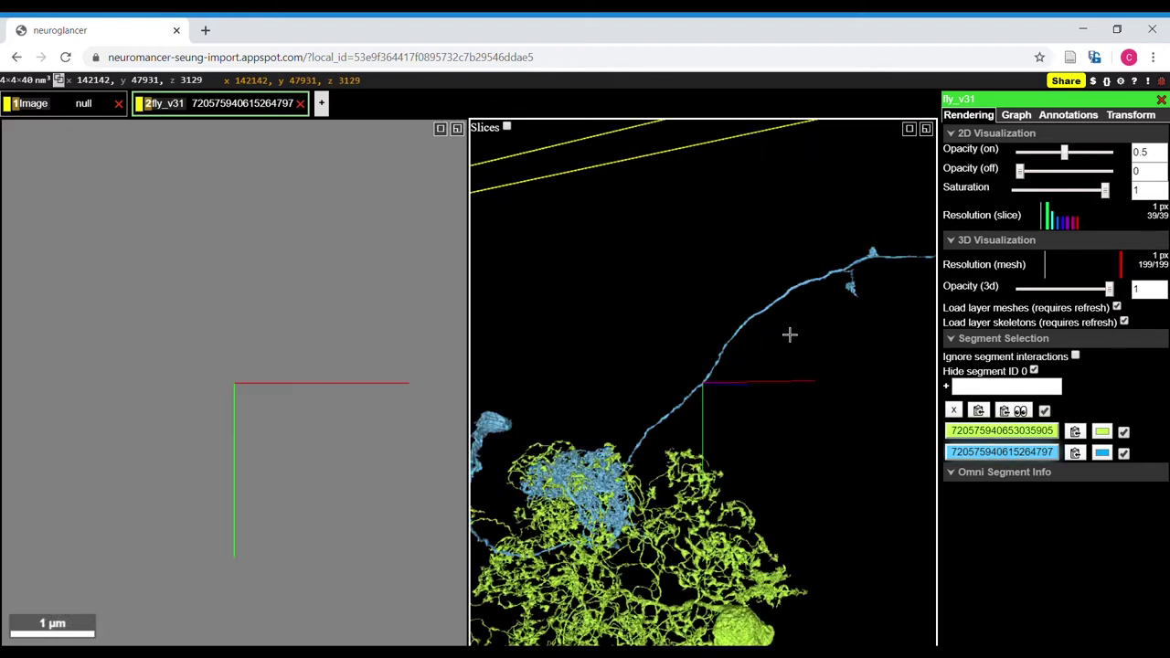
{"action": "right_click", "coordinate": [786, 335]}
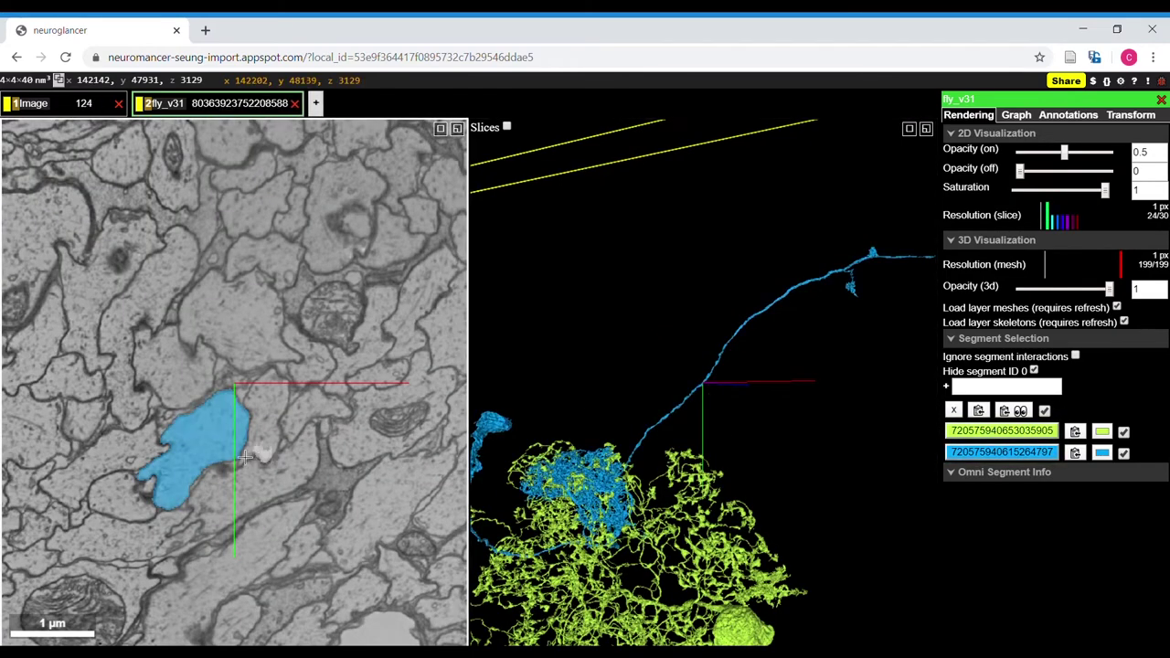
{"action": "right_click", "coordinate": [220, 435]}
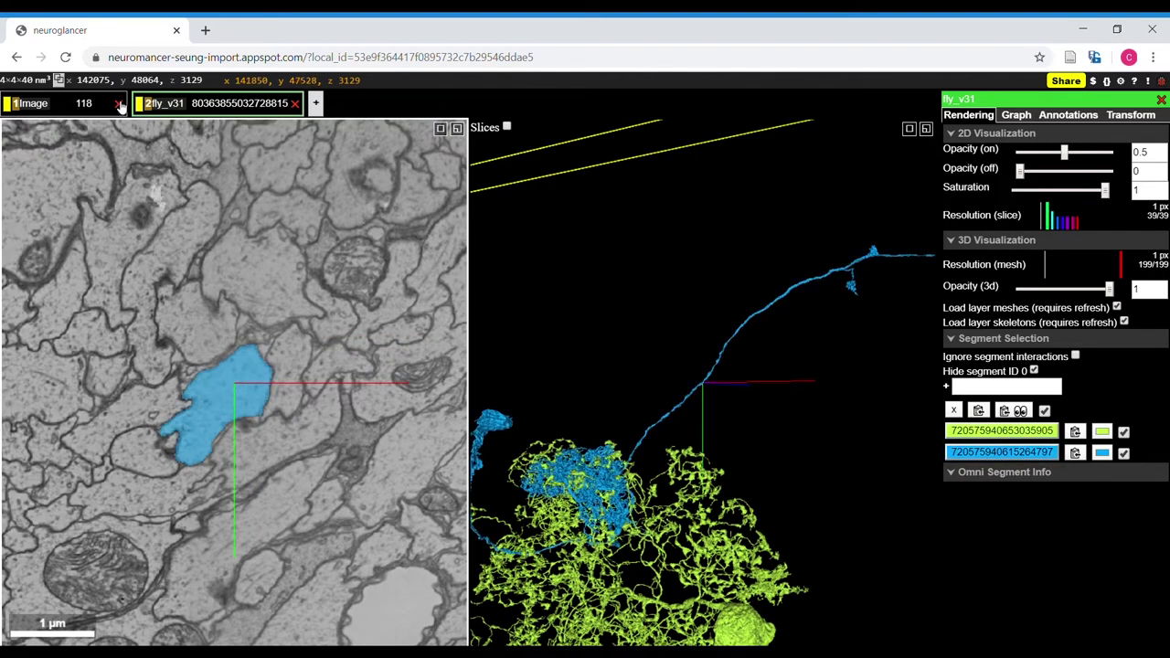
- Copy the current position, then deselect and reselect the blue neuron in the slice
{"action": "left_click", "coordinate": [59, 79]}
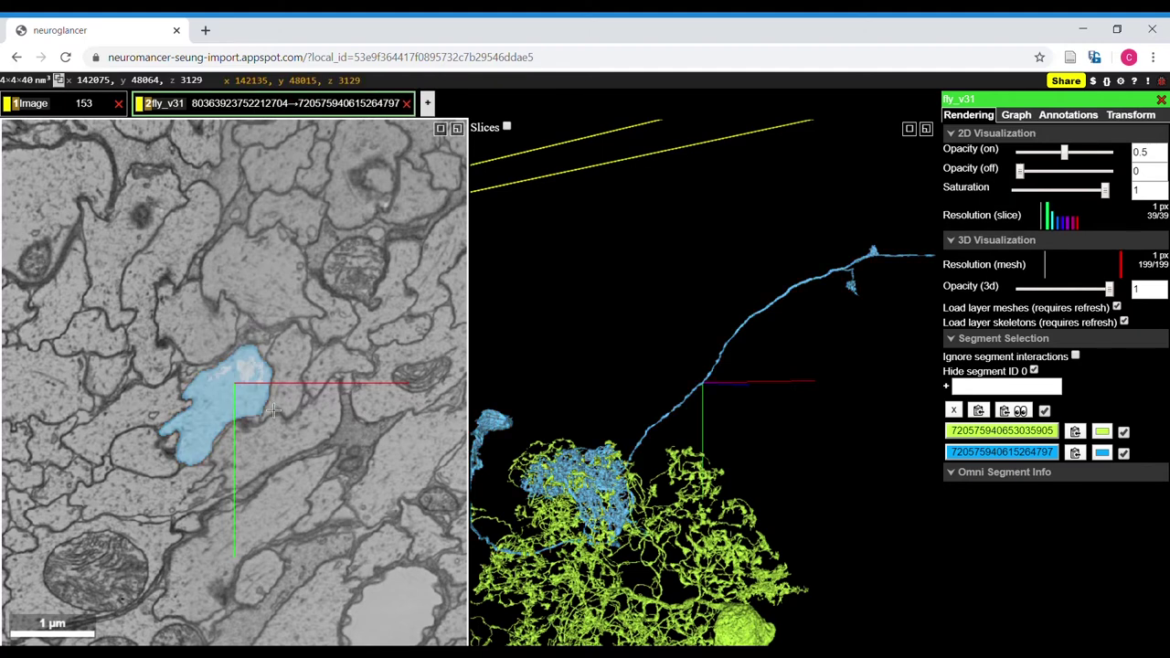
{"action": "double_click", "coordinate": [244, 388]}
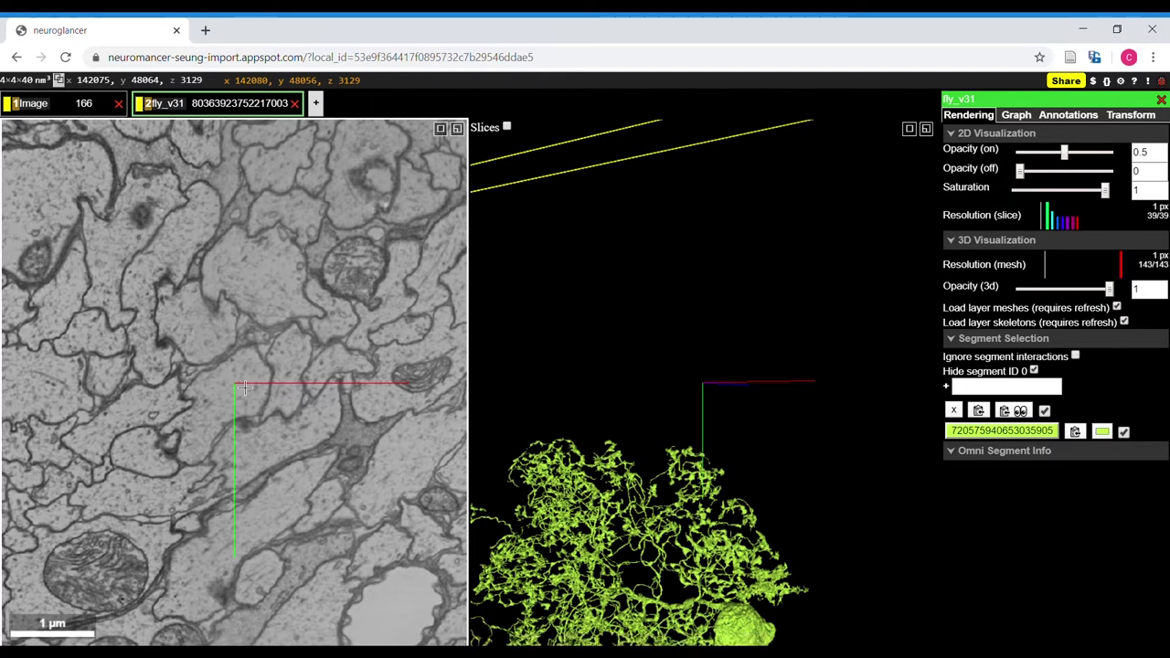
{"action": "double_click", "coordinate": [244, 387]}
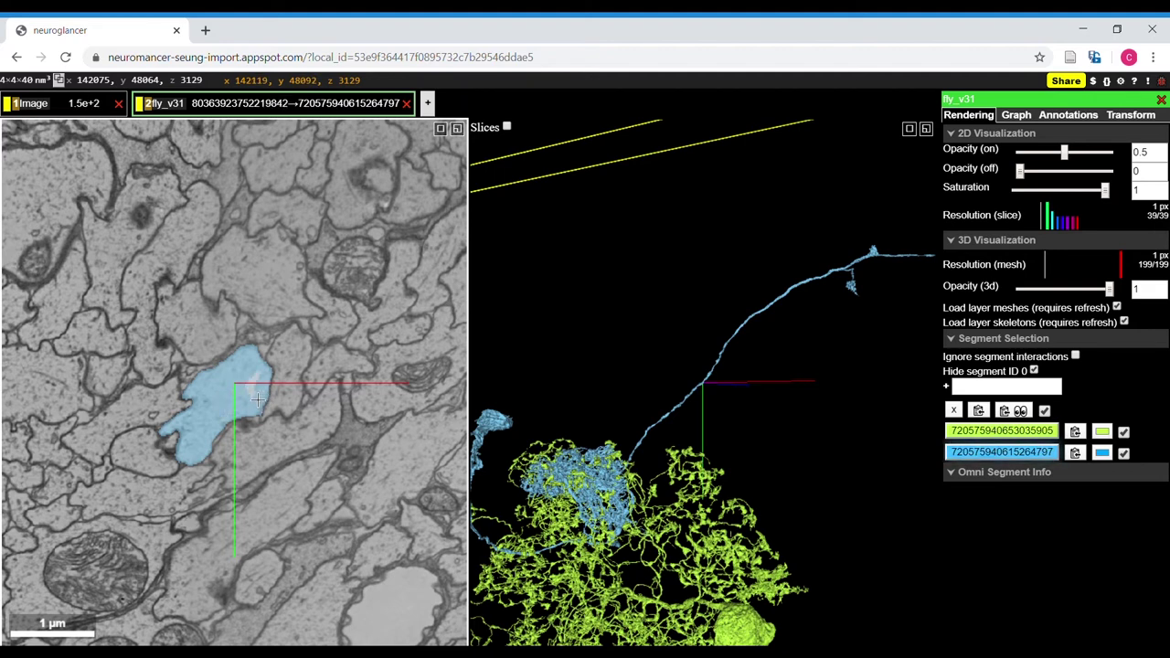
- Pan the slice slightly, reselect the blue neuron there, and toggle its checkbox off and on
{"action": "left_click_drag", "start_coordinate": [239, 385], "coordinate": [230, 394]}
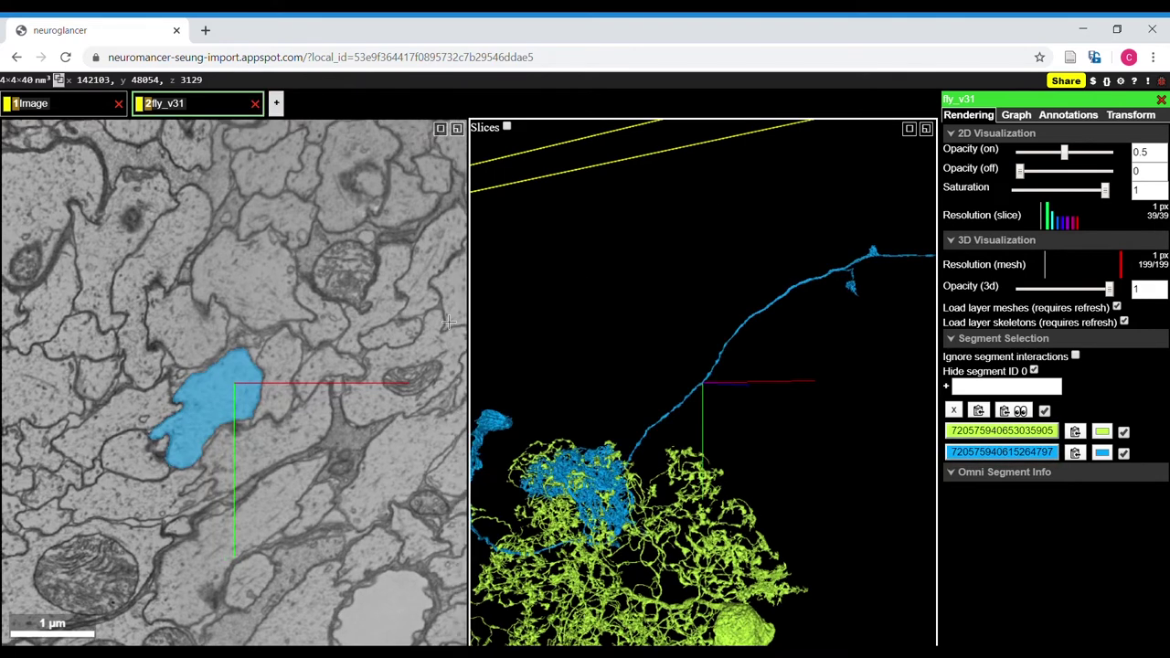
{"action": "double_click", "coordinate": [230, 393]}
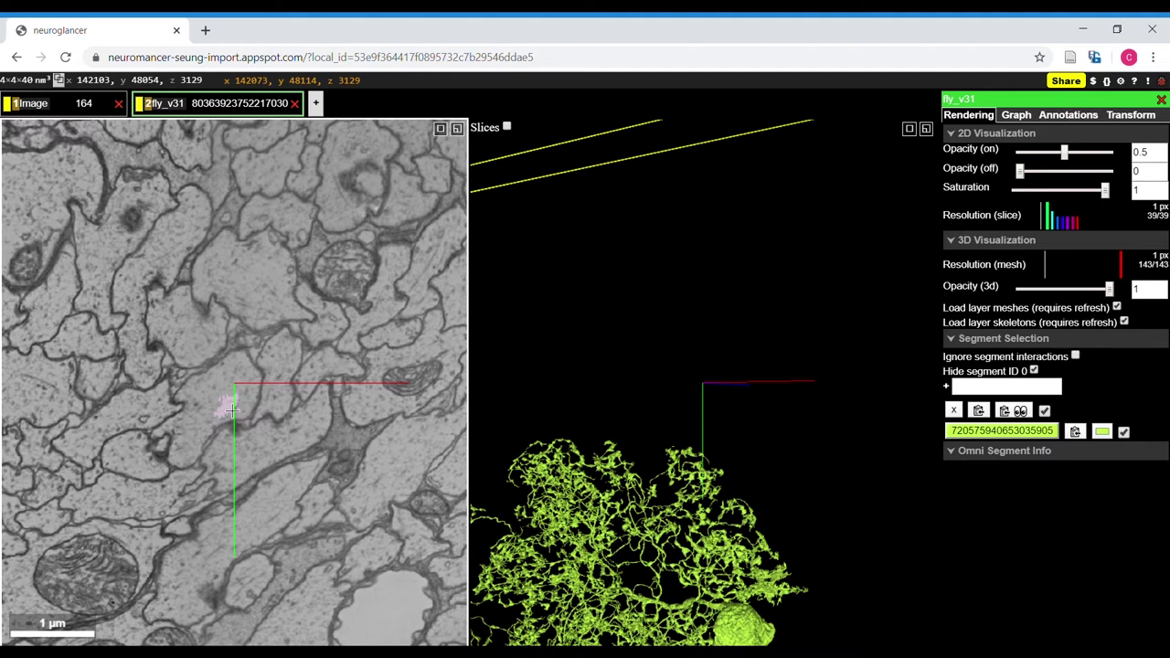
{"action": "double_click", "coordinate": [233, 408]}
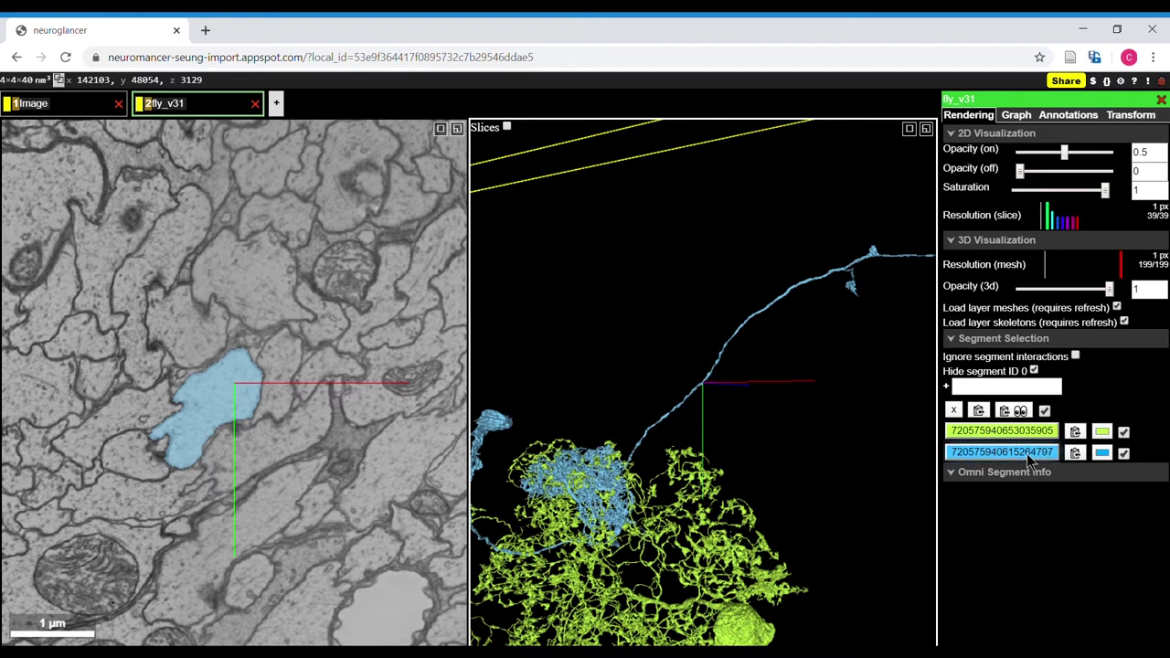
{"action": "left_click", "coordinate": [1124, 454]}
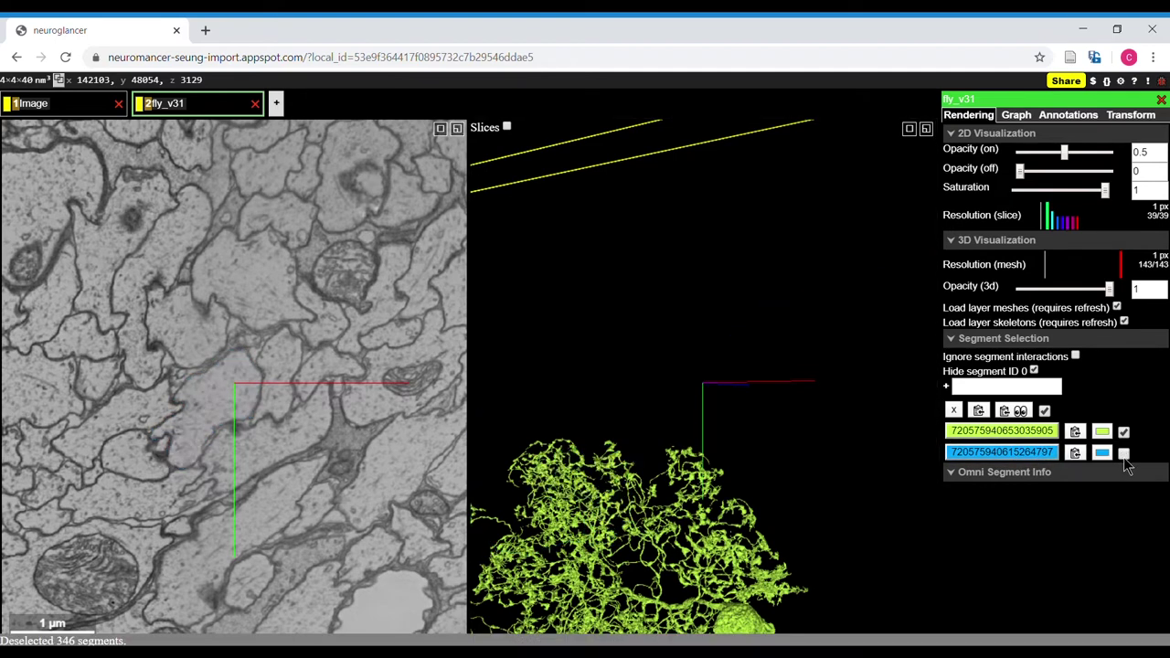
{"action": "left_click", "coordinate": [1125, 454]}
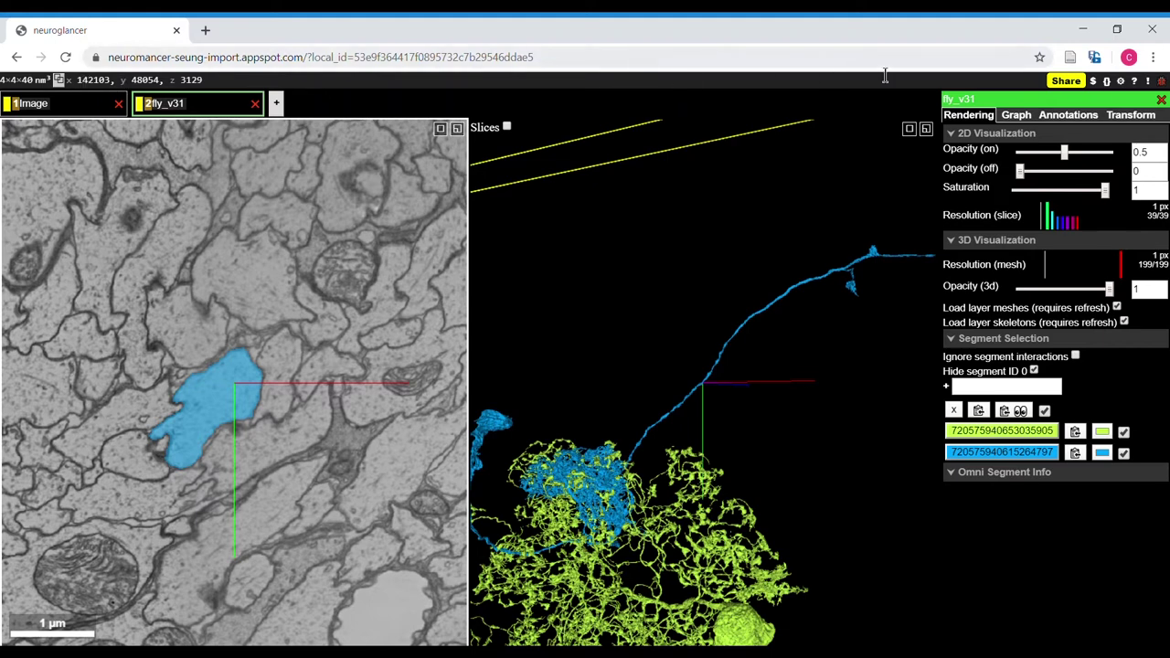
- Save the view via Share, copy the JSON_URL link, and close the dialog
{"action": "left_click", "coordinate": [1066, 81]}
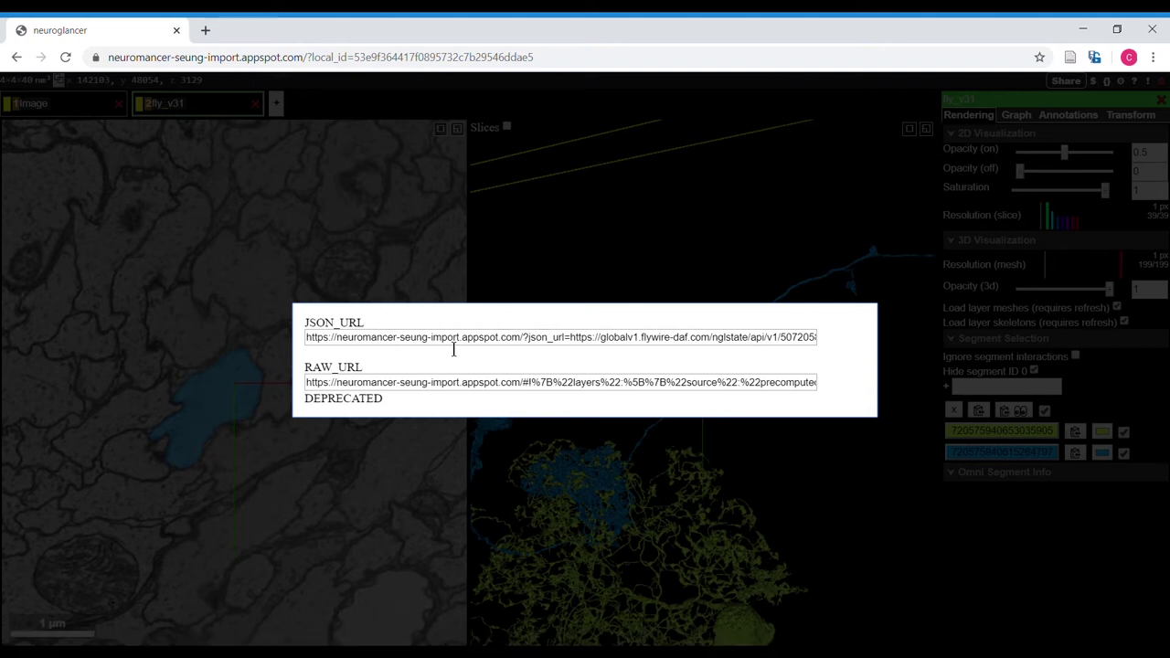
{"action": "left_click", "coordinate": [452, 345]}
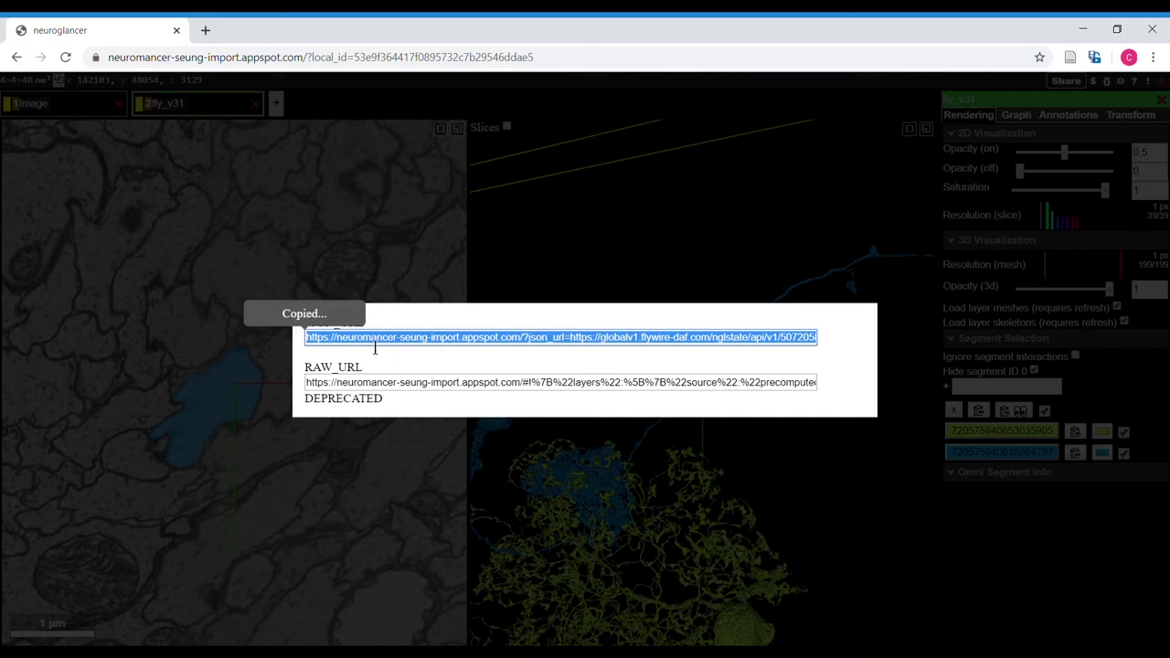
{"action": "left_click", "coordinate": [399, 248]}
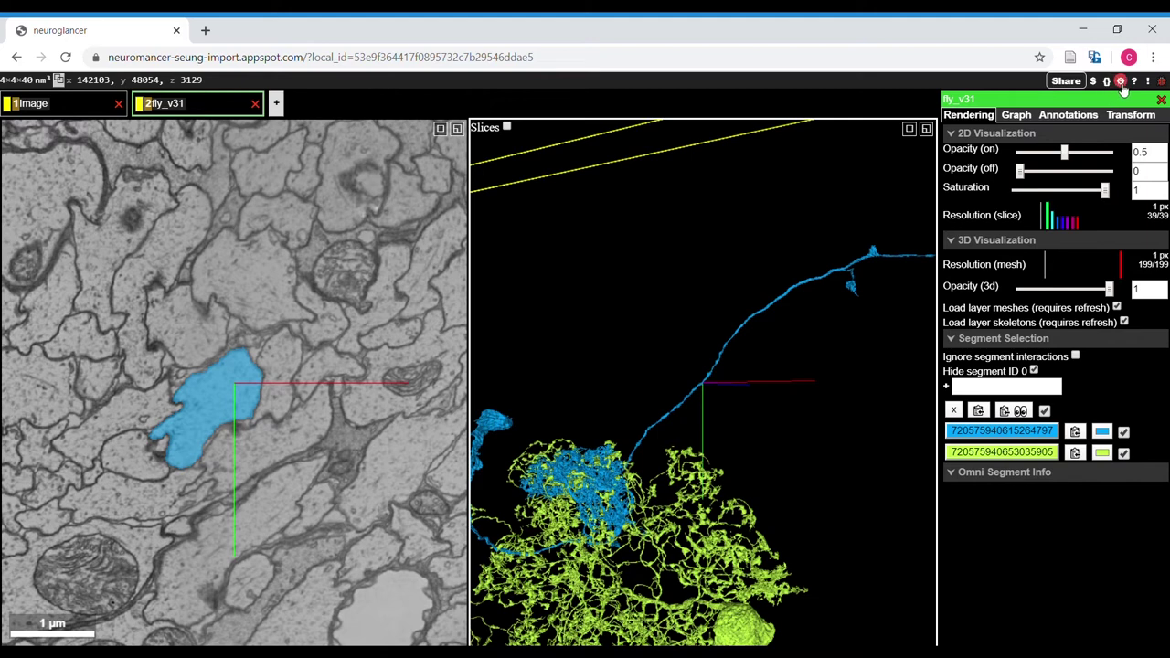
- Open and close the viewer Preferences and the keyboard shortcuts list
{"action": "left_click", "coordinate": [1121, 82]}
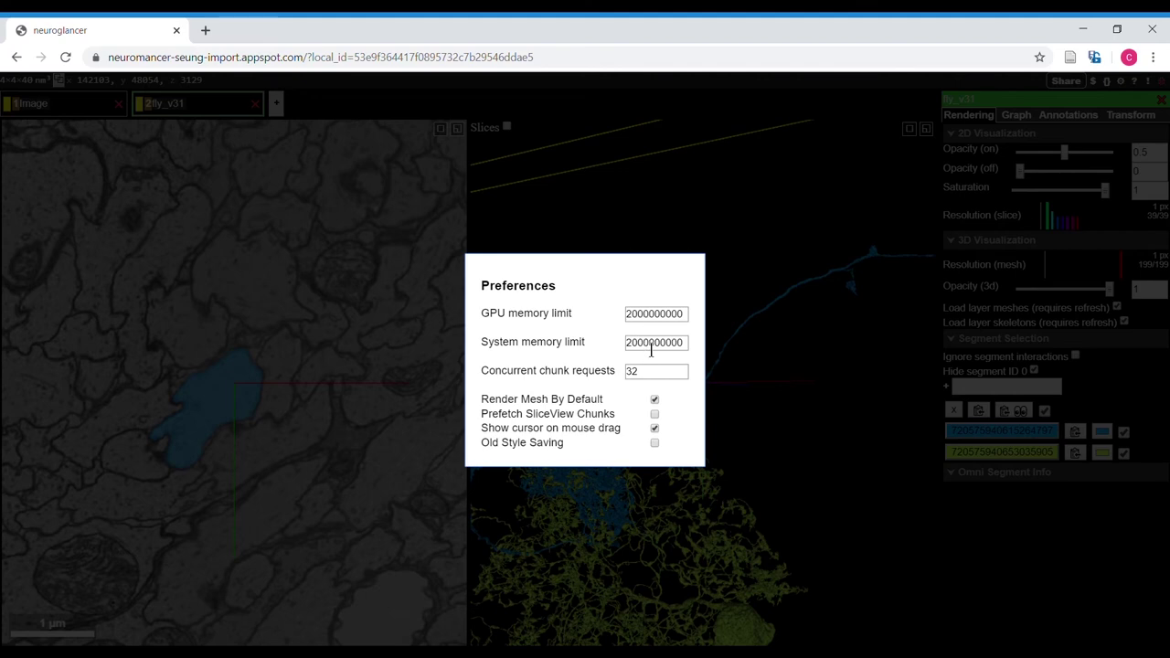
{"action": "key", "text": "Escape"}
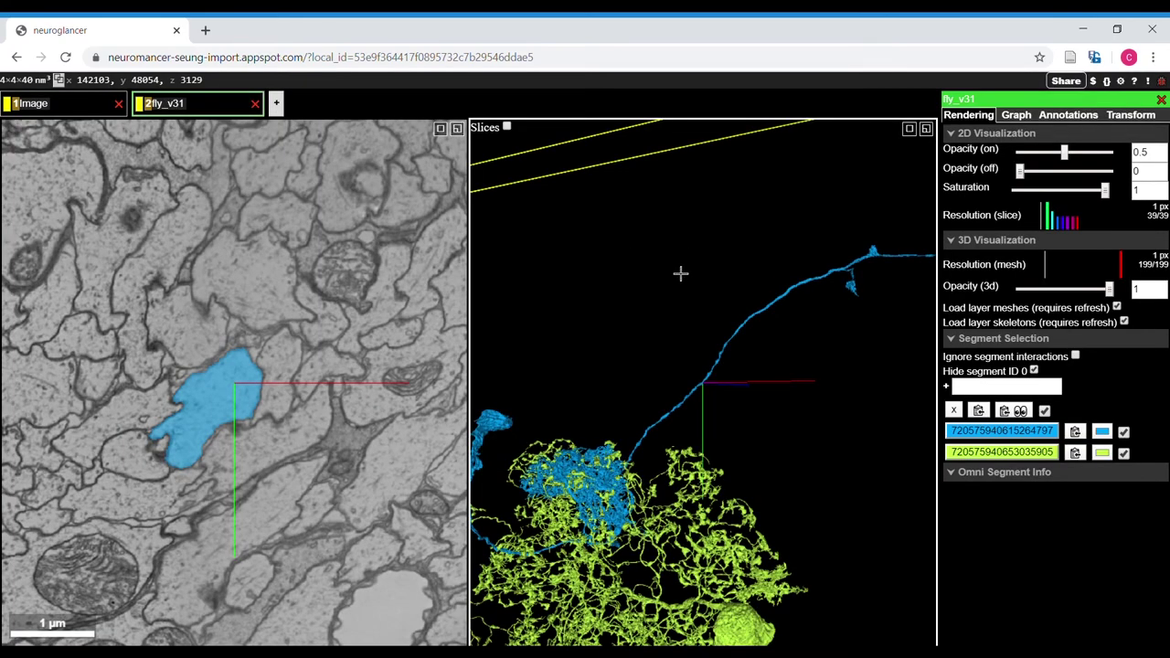
{"action": "left_click", "coordinate": [1137, 82]}
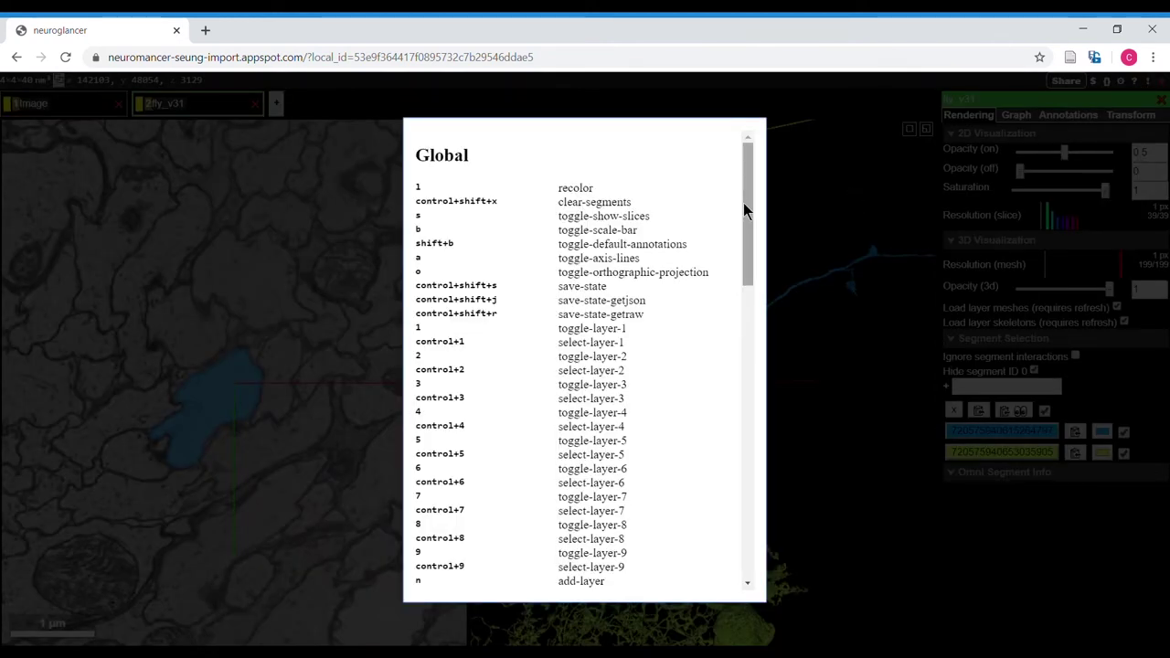
{"action": "left_click_drag", "start_coordinate": [744, 210], "coordinate": [773, 171]}
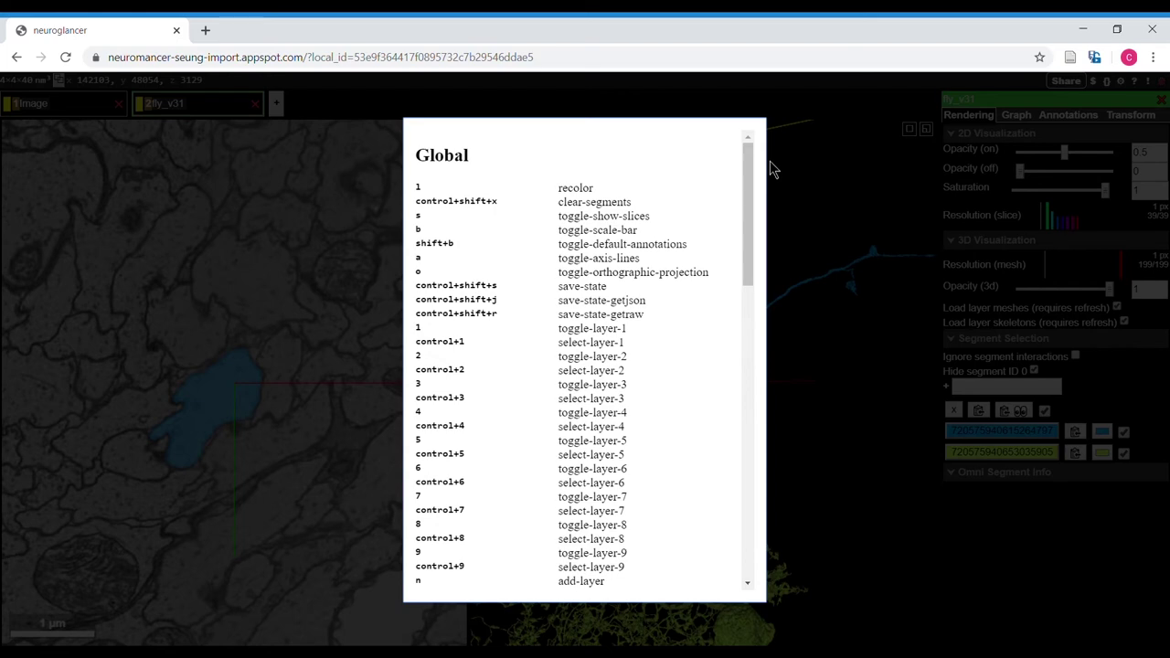
{"action": "left_click", "coordinate": [770, 161]}
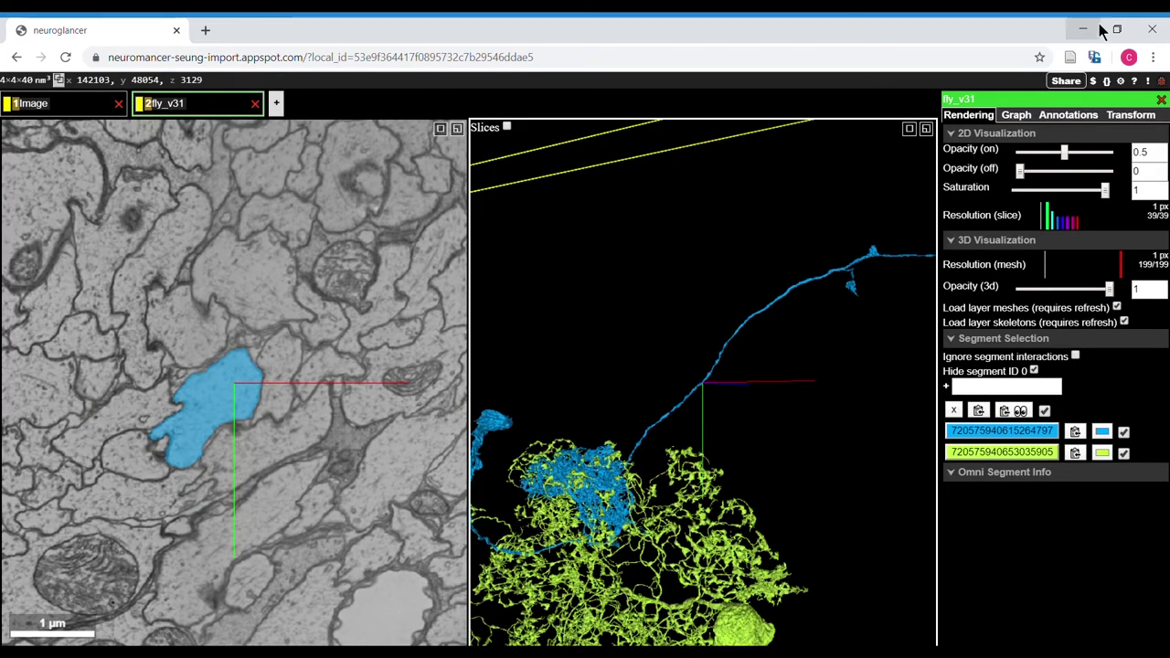
- Open and close the What's New release notes and the feedback form
{"action": "left_click", "coordinate": [1148, 82]}
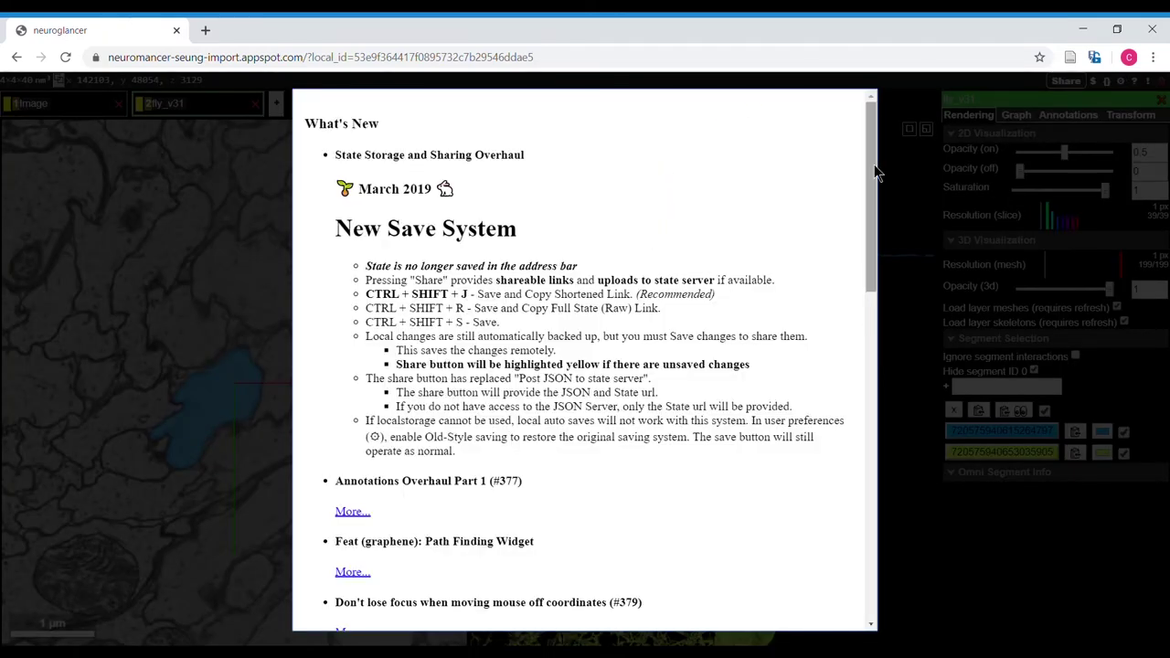
{"action": "left_click_drag", "start_coordinate": [875, 172], "coordinate": [905, 144]}
{"action": "left_click", "coordinate": [223, 268]}
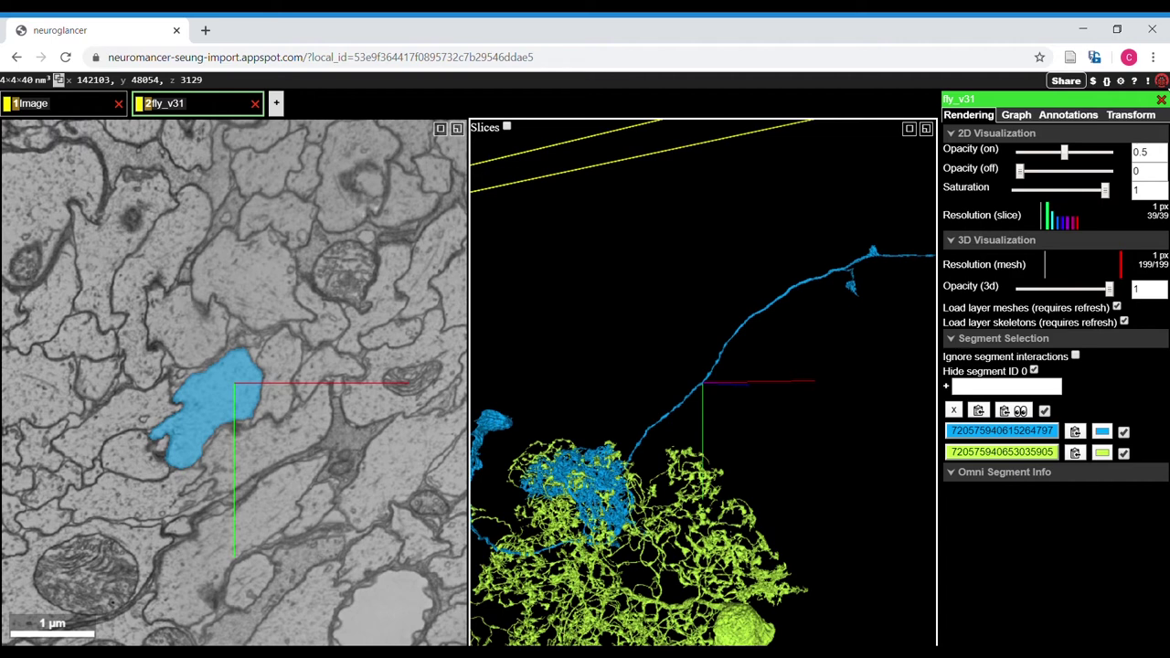
{"action": "left_click", "coordinate": [1161, 81]}
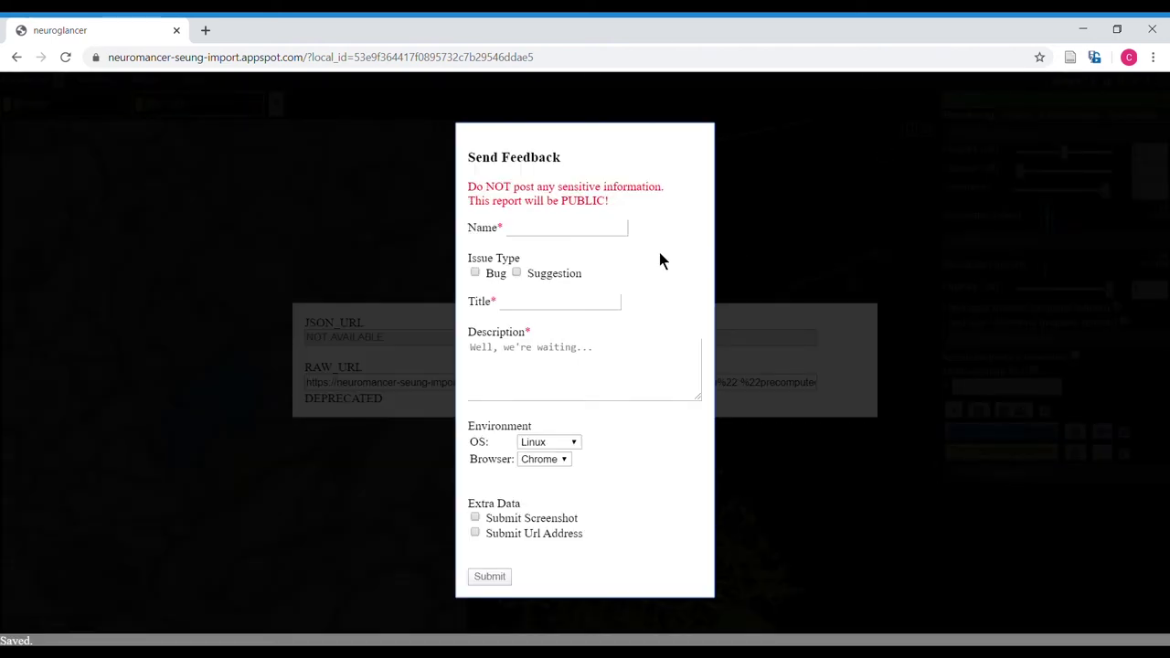
{"action": "left_click", "coordinate": [330, 190]}
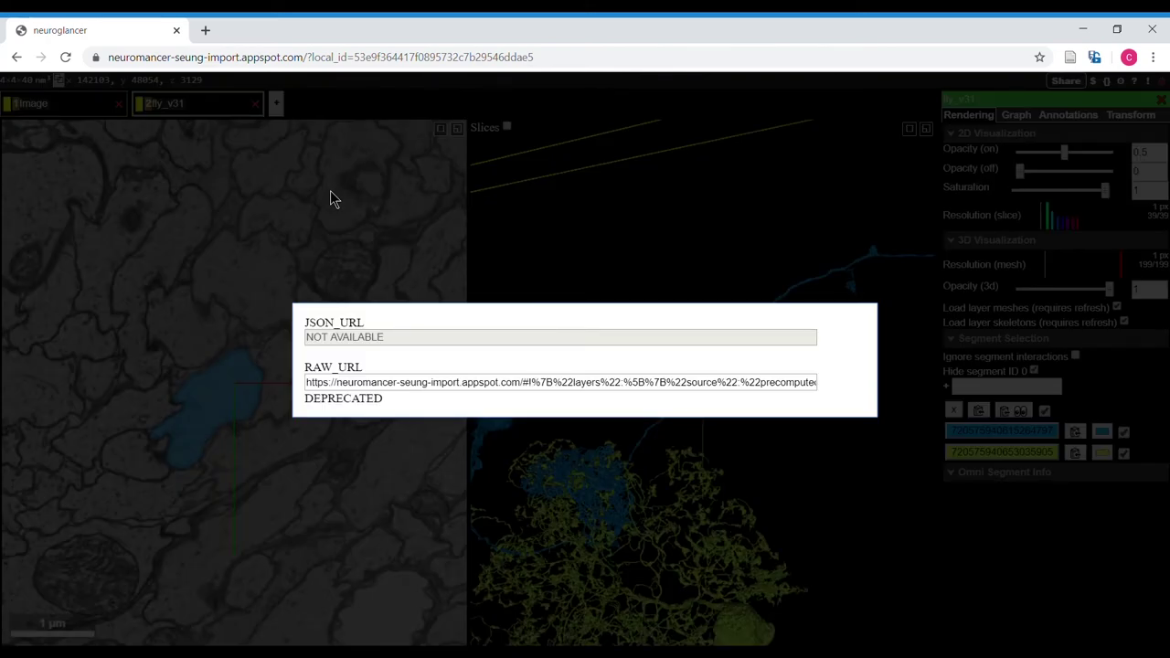
- Close the share dialog, check the Image layer's settings, then return to fly_v31's settings
{"action": "left_click", "coordinate": [330, 190]}
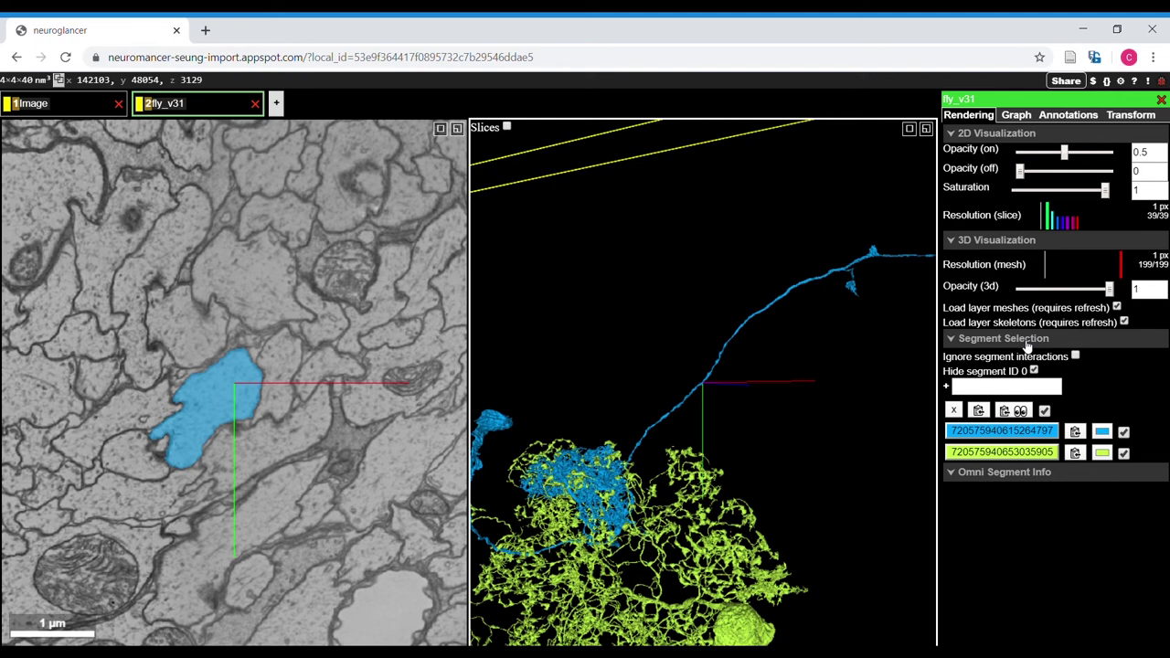
{"action": "left_click", "coordinate": [40, 108]}
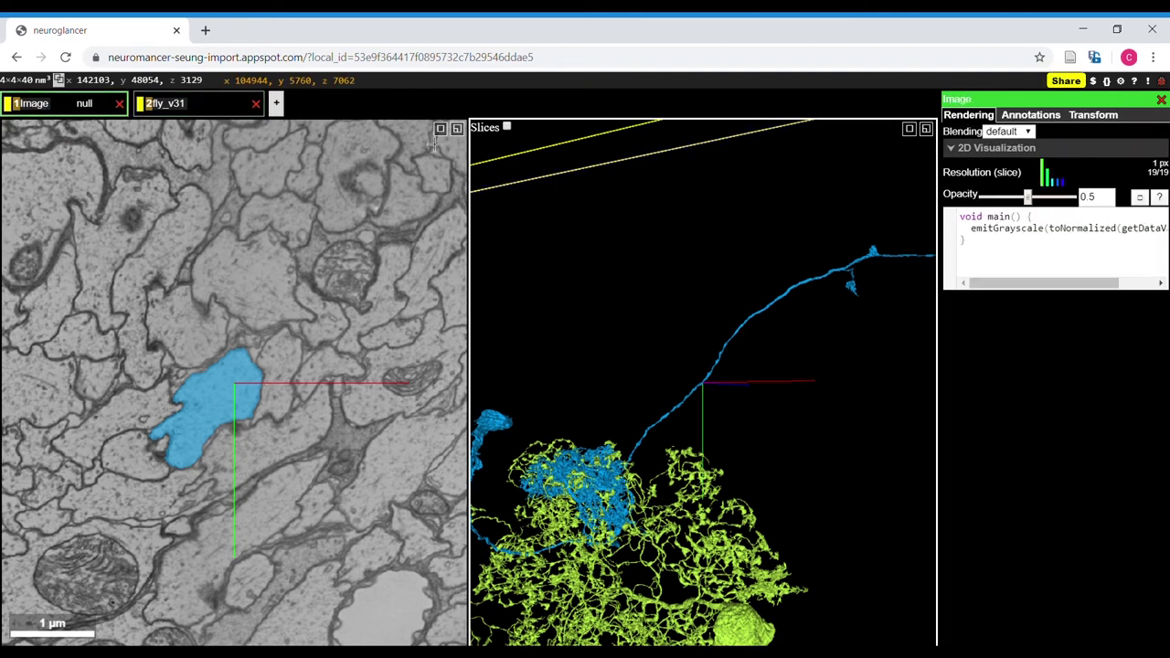
{"action": "left_click", "coordinate": [180, 107]}
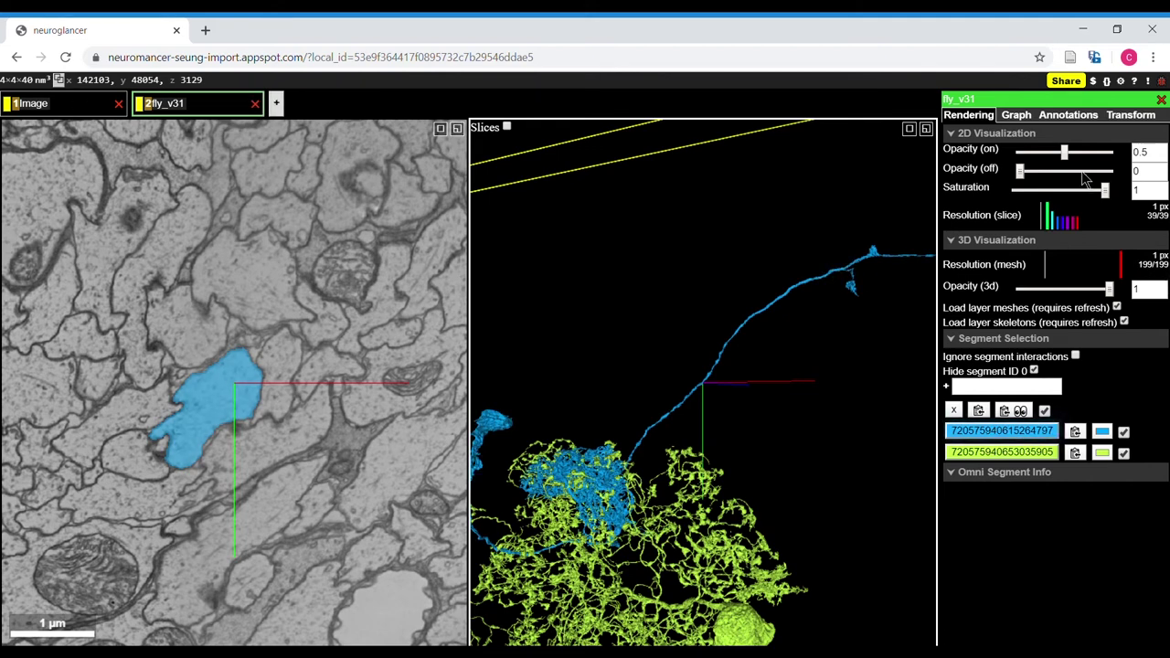
- Lower Opacity (on) to 0.18, then paste the blue neuron's segment ID into the ID box and clear it
{"action": "left_click_drag", "start_coordinate": [1066, 155], "coordinate": [1037, 174]}
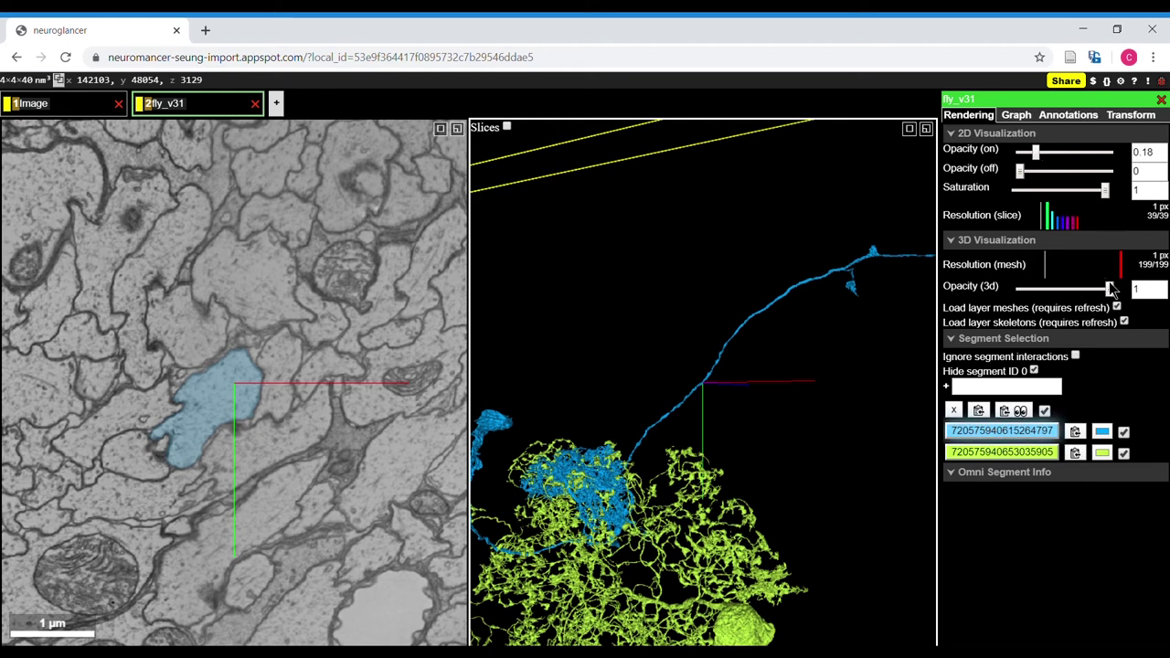
{"action": "mouse_move", "coordinate": [1109, 289]}
{"action": "left_mouse_down"}
{"action": "mouse_move", "coordinate": [1025, 301]}
{"action": "mouse_move", "coordinate": [1112, 306]}
{"action": "left_mouse_up"}
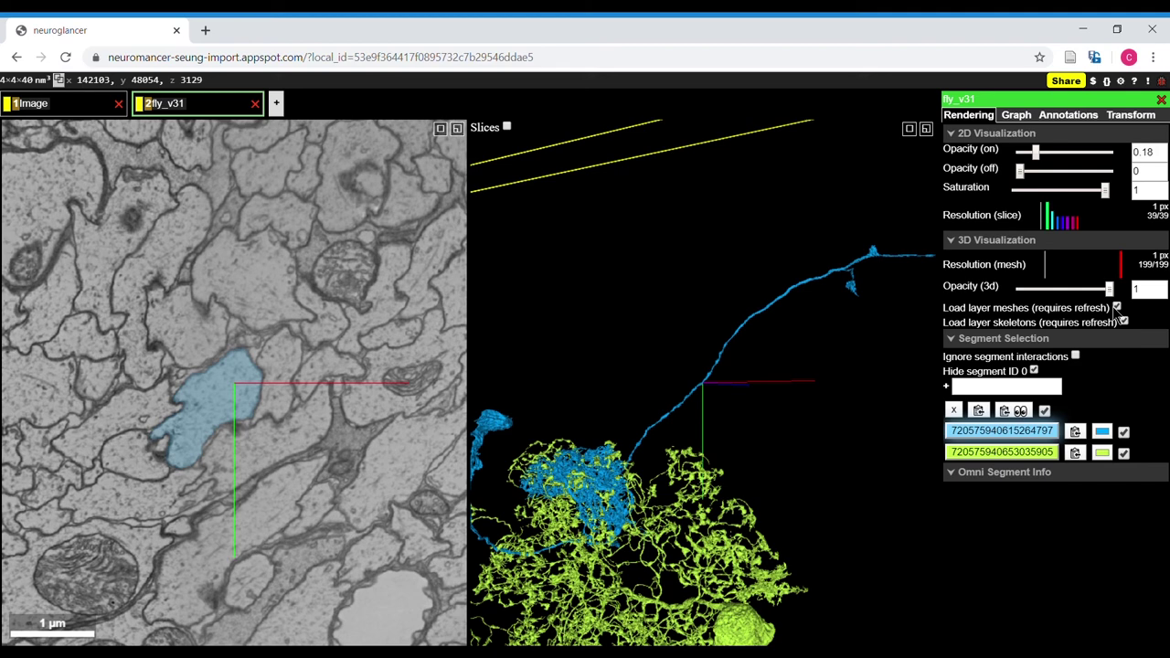
{"action": "left_click", "coordinate": [1076, 433]}
{"action": "left_click", "coordinate": [1025, 390]}
{"action": "key", "text": "ctrl+v"}
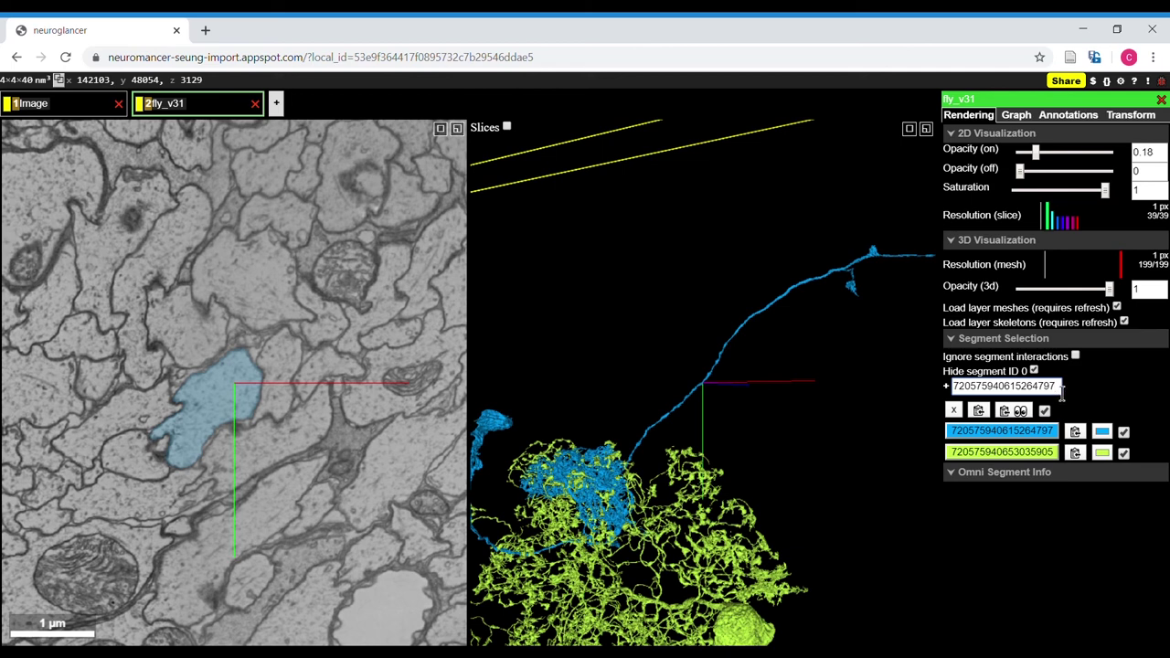
{"action": "left_click_drag", "start_coordinate": [1059, 387], "coordinate": [928, 385]}
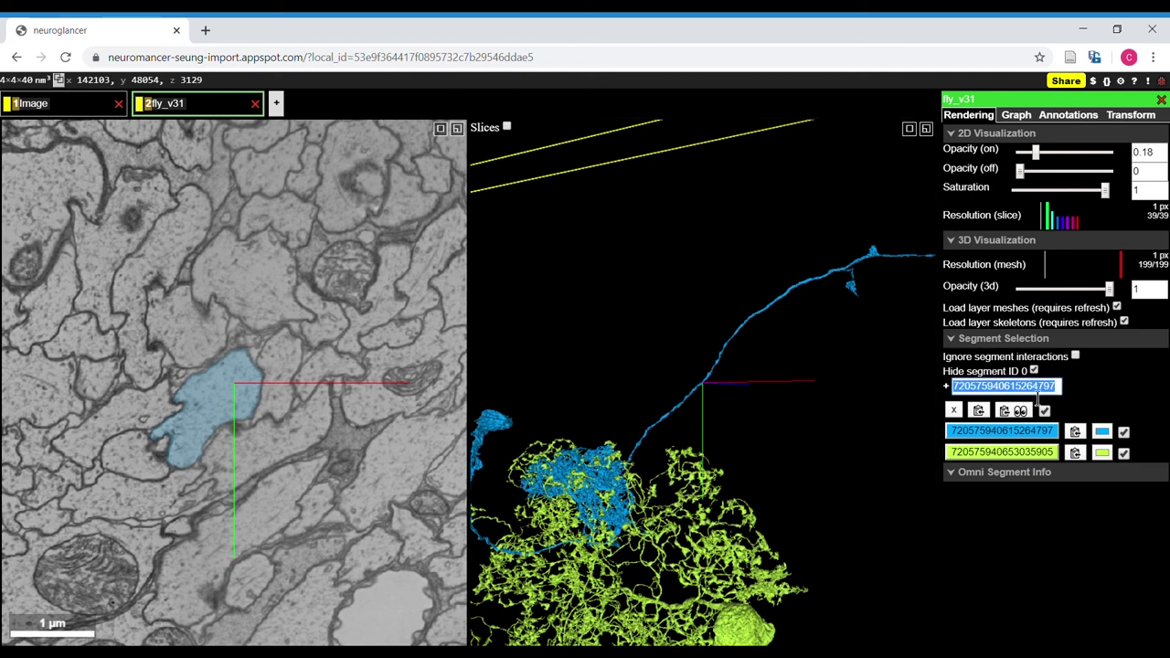
{"action": "key", "text": "BackSpace"}
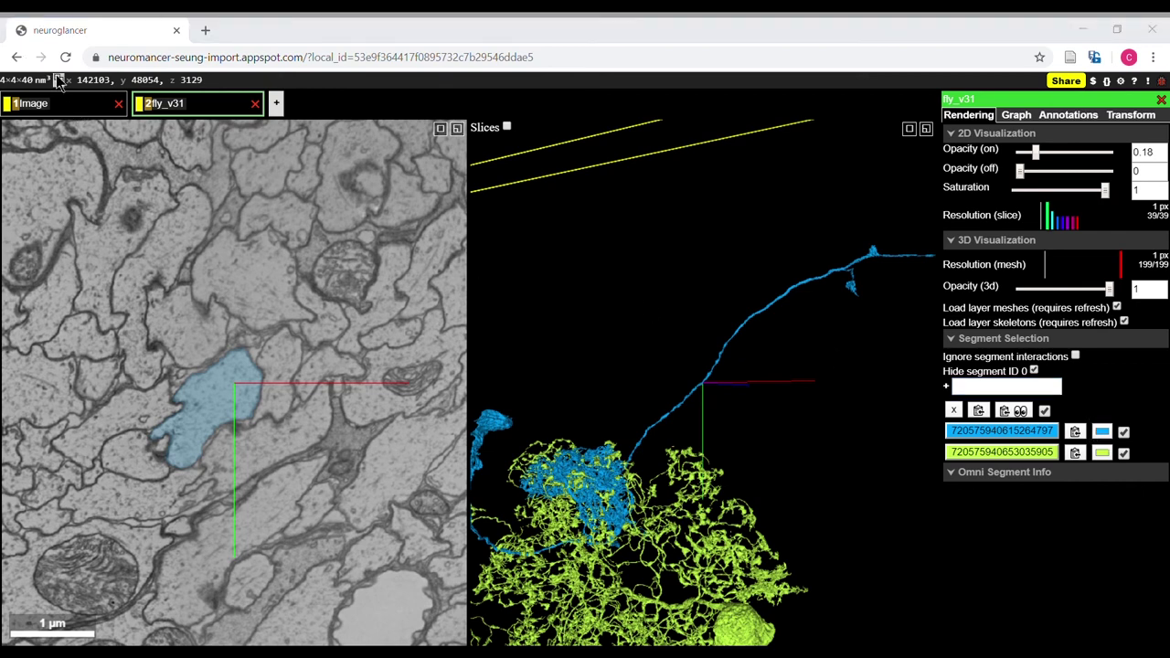
- Recolor the neuron pink, toggle all segments off and on, and hide the yellow-green segment
{"action": "left_click", "coordinate": [37, 252]}
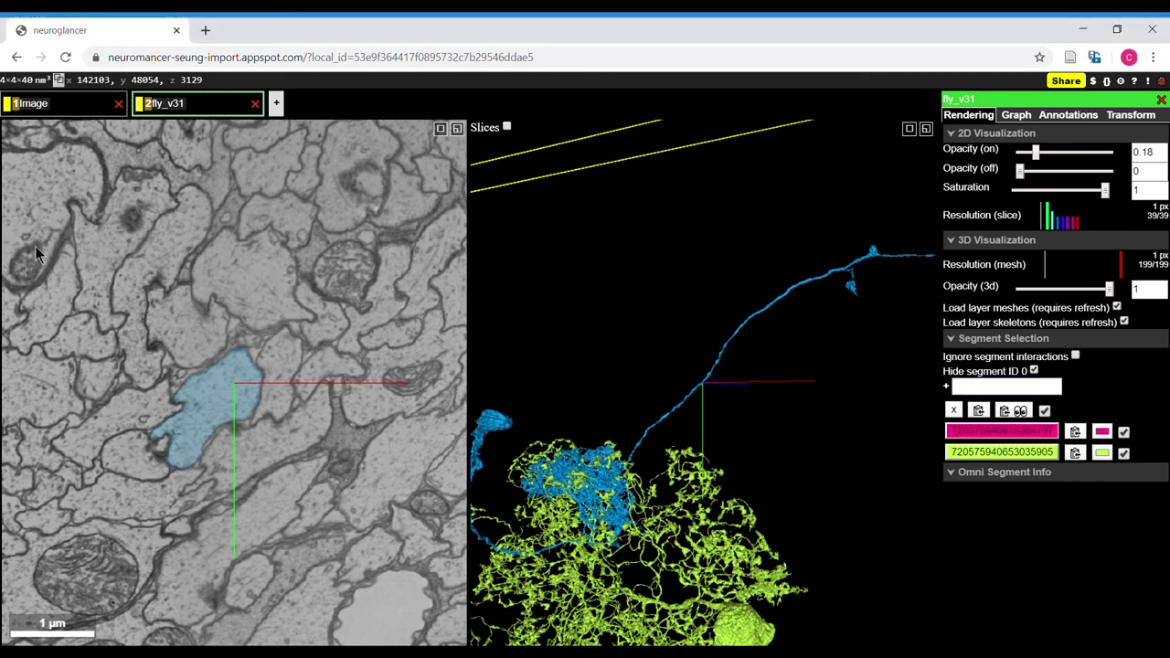
{"action": "key", "text": "l"}
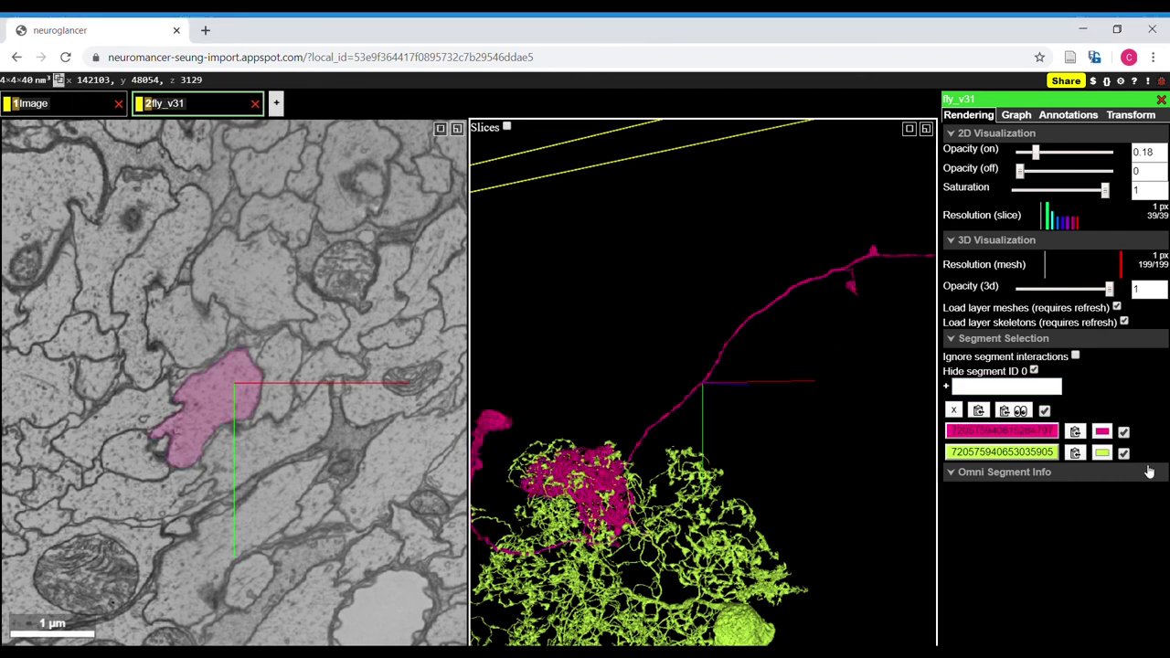
{"action": "left_click", "coordinate": [1045, 411]}
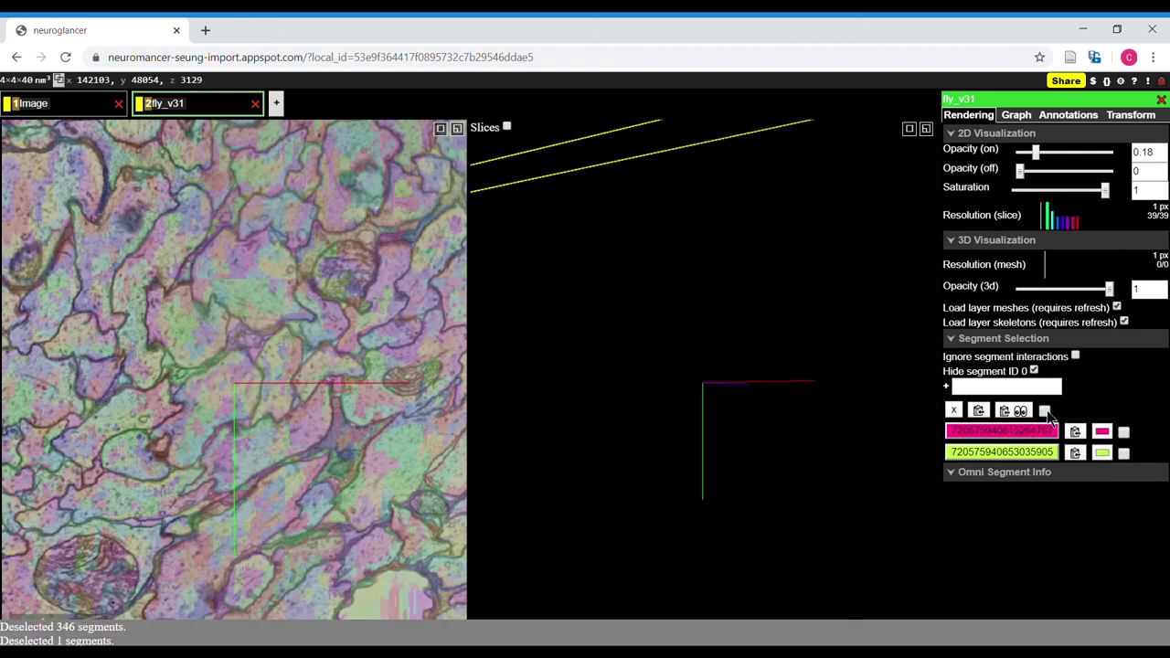
{"action": "left_click", "coordinate": [1045, 412]}
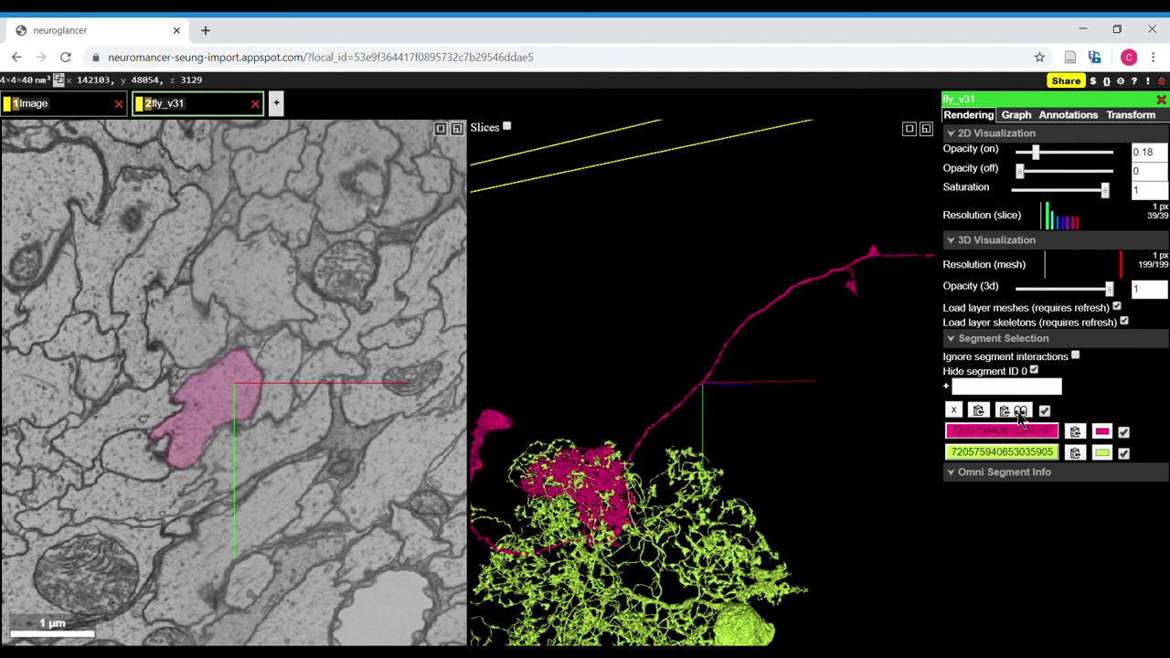
{"action": "left_click", "coordinate": [1124, 455]}
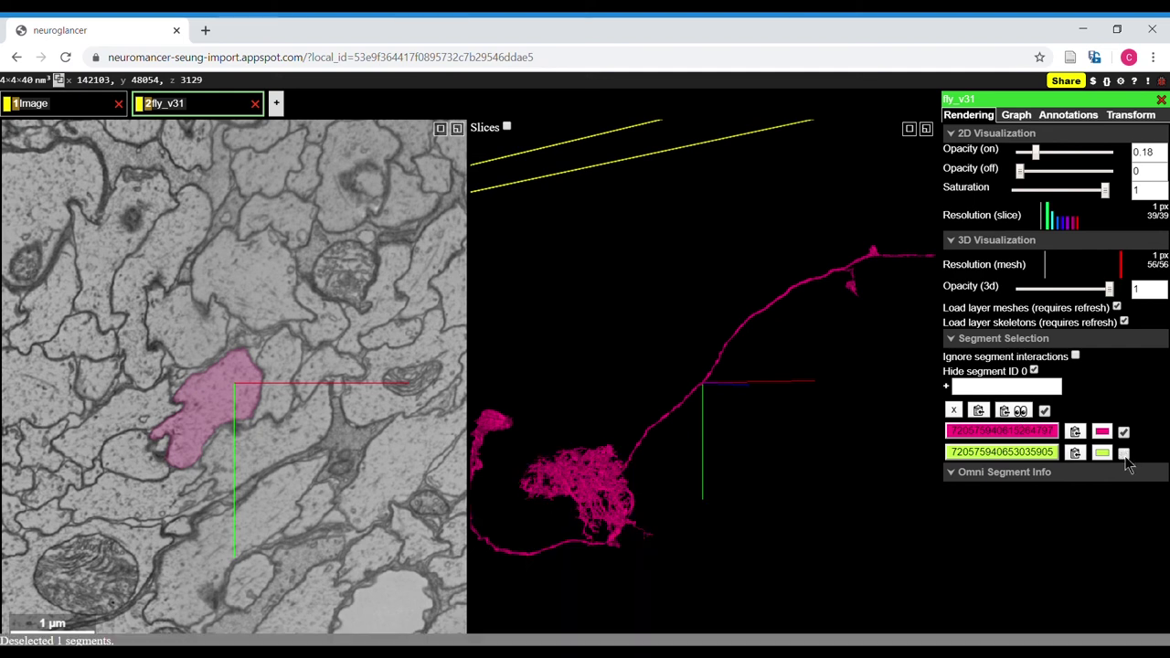
- Copy the pink neuron's segment ID from the segment list
{"action": "left_click", "coordinate": [1075, 436]}
{"action": "left_click", "coordinate": [1038, 394]}
{"action": "left_click", "coordinate": [1076, 433]}
{"action": "left_click", "coordinate": [1077, 432]}
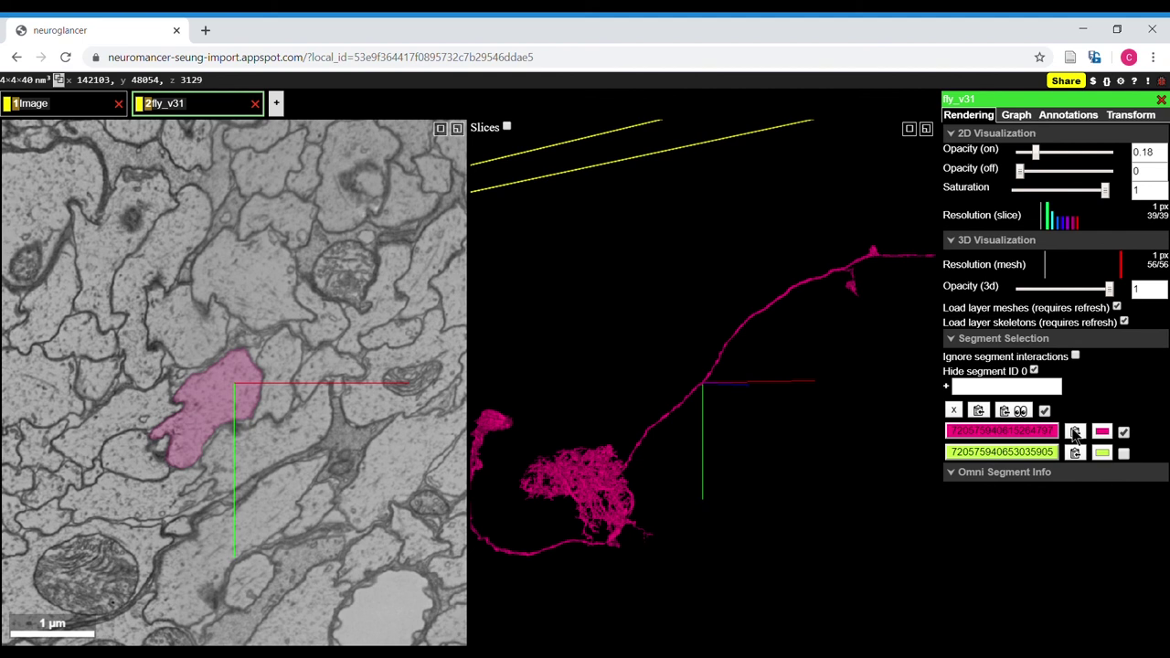